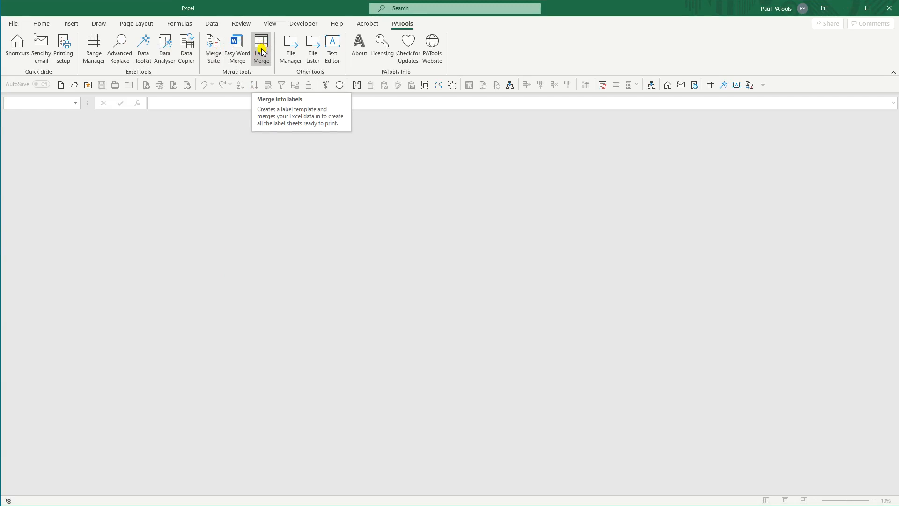
Open the Label Merge demo workbook PATLMDemo.xls and view its 7x2Template LtrFormat sheet.
{"action": "left_click", "coordinate": [261, 51]}
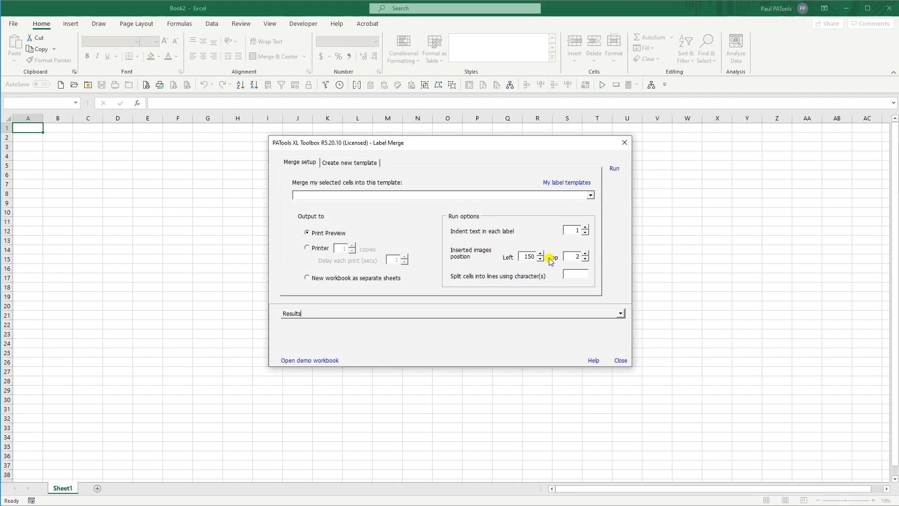
{"action": "left_click", "coordinate": [297, 362]}
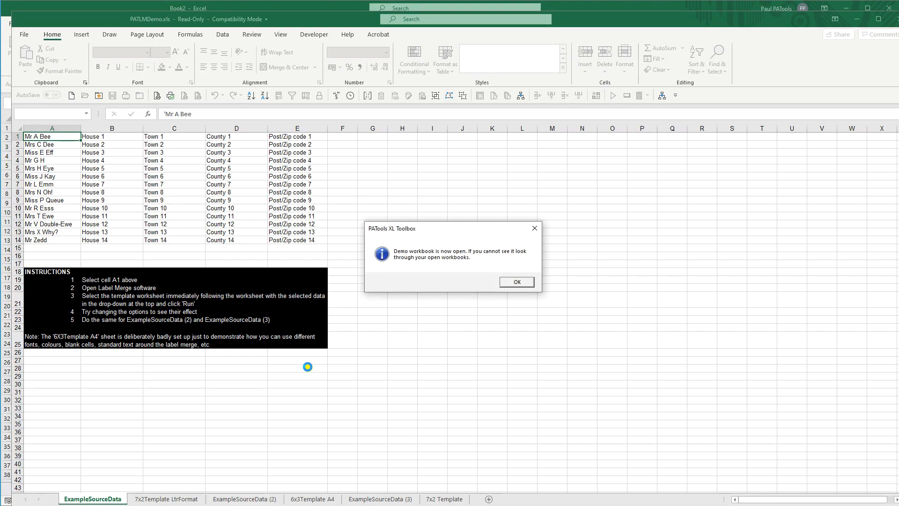
{"action": "left_click", "coordinate": [520, 282]}
{"action": "left_click_drag", "start_coordinate": [248, 24], "coordinate": [237, 13]}
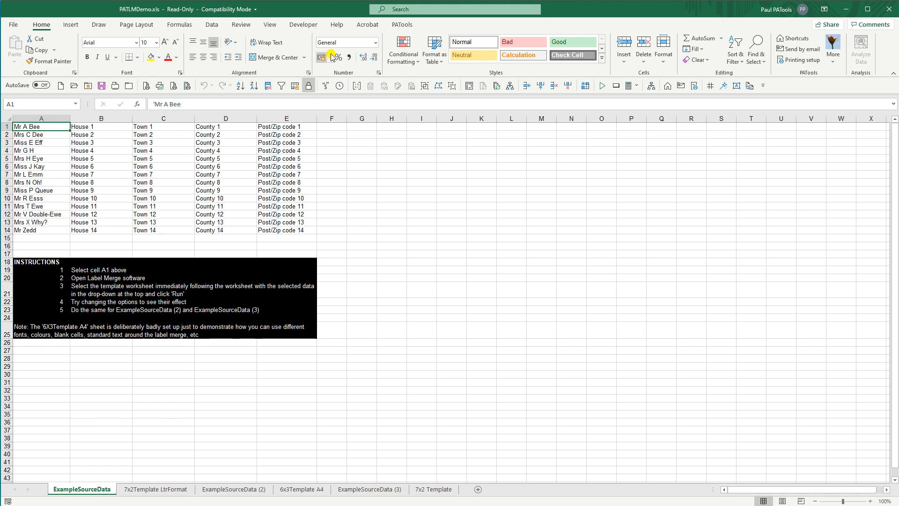
{"action": "left_click", "coordinate": [138, 490]}
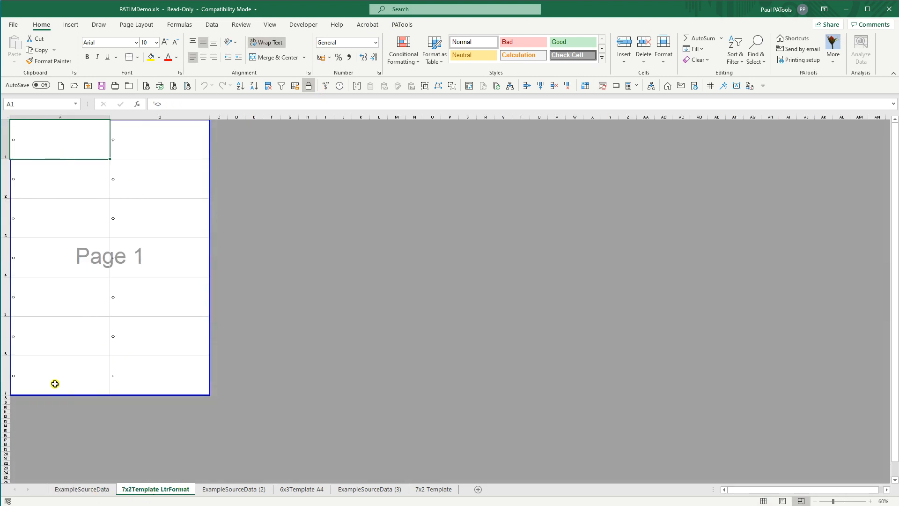
{"action": "left_click", "coordinate": [78, 491]}
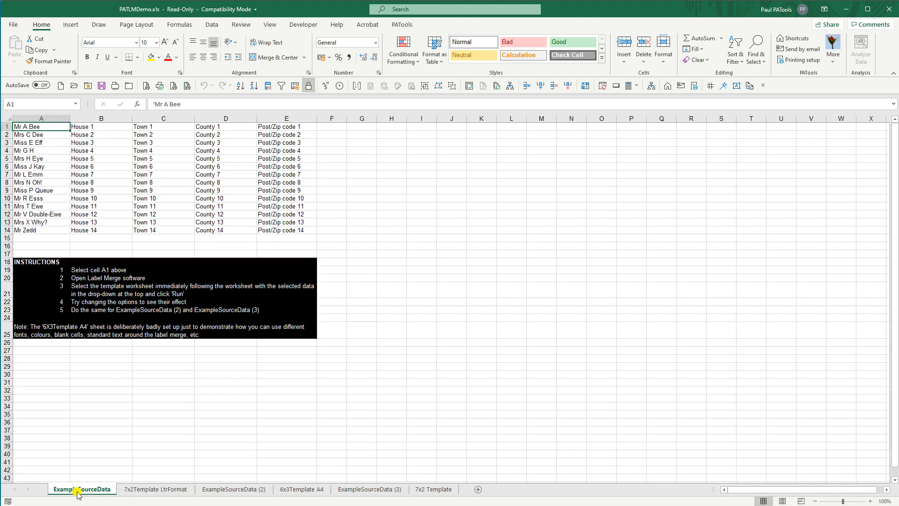
Merge the ExampleSourceData address list into the 7x2Template LtrFormat template as a print preview, then close the preview and Label Merge.
{"action": "left_click", "coordinate": [401, 25]}
{"action": "left_click", "coordinate": [260, 47]}
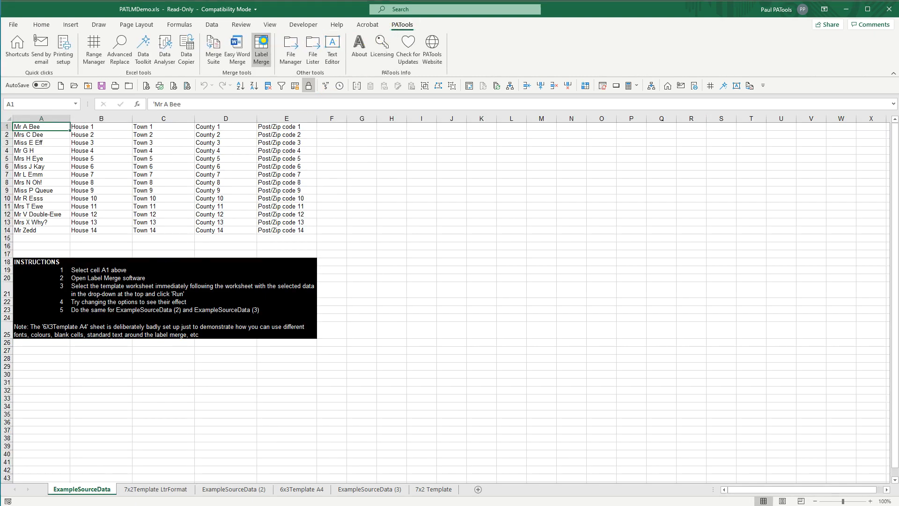
{"action": "left_click", "coordinate": [591, 196]}
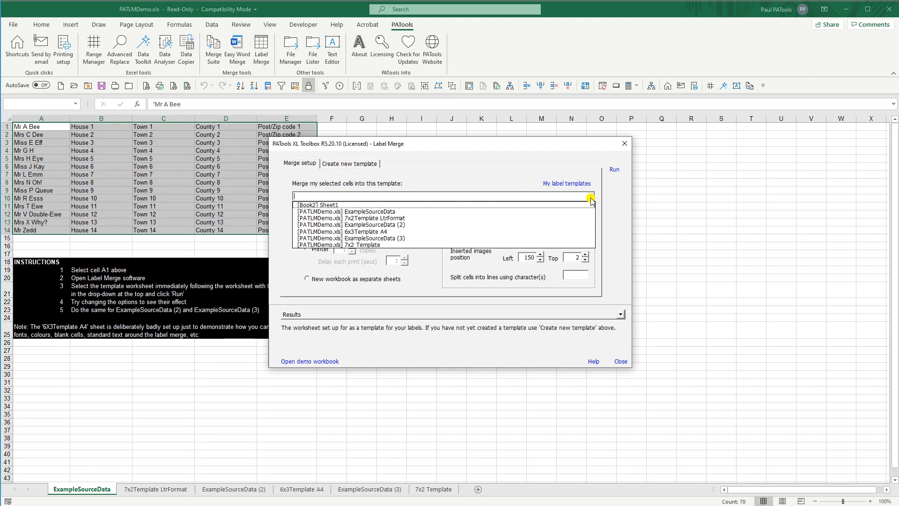
{"action": "left_click", "coordinate": [398, 211]}
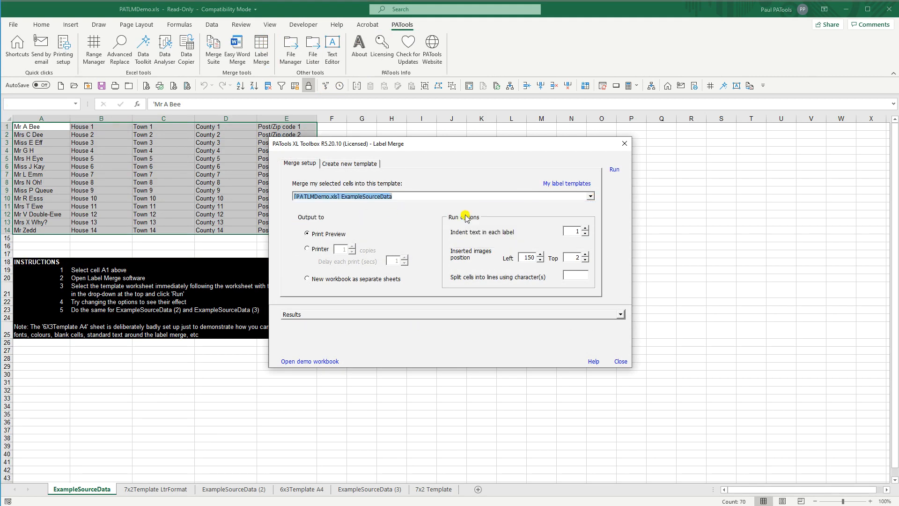
{"action": "left_click", "coordinate": [588, 198]}
{"action": "left_click", "coordinate": [403, 218]}
{"action": "left_click", "coordinate": [614, 170]}
{"action": "left_click", "coordinate": [436, 280]}
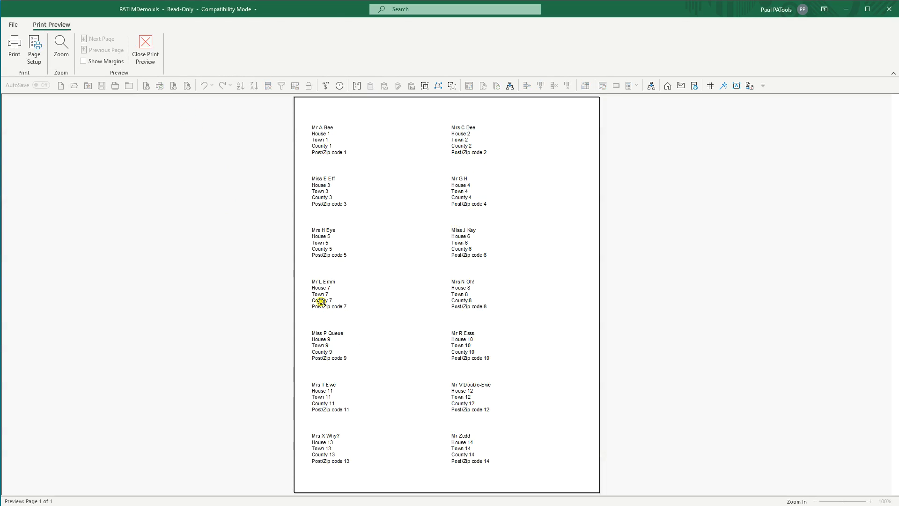
{"action": "left_click", "coordinate": [145, 51]}
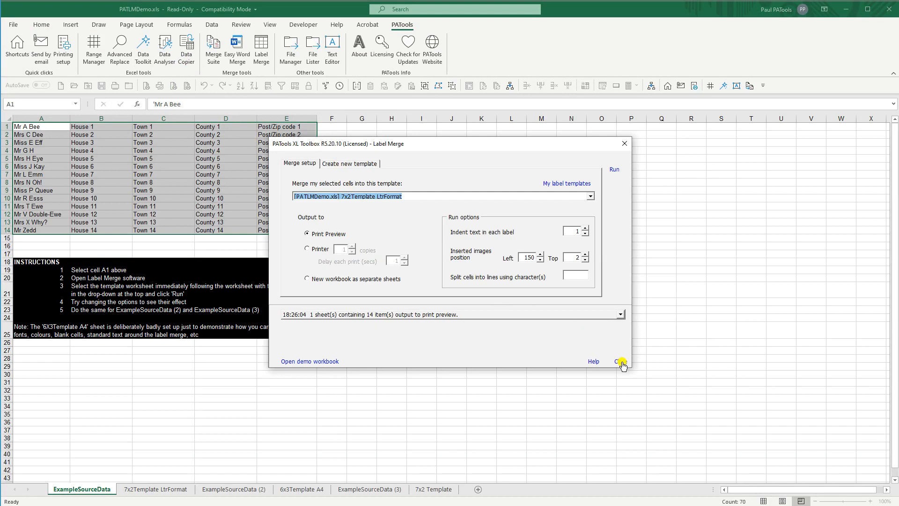
{"action": "left_click", "coordinate": [621, 362]}
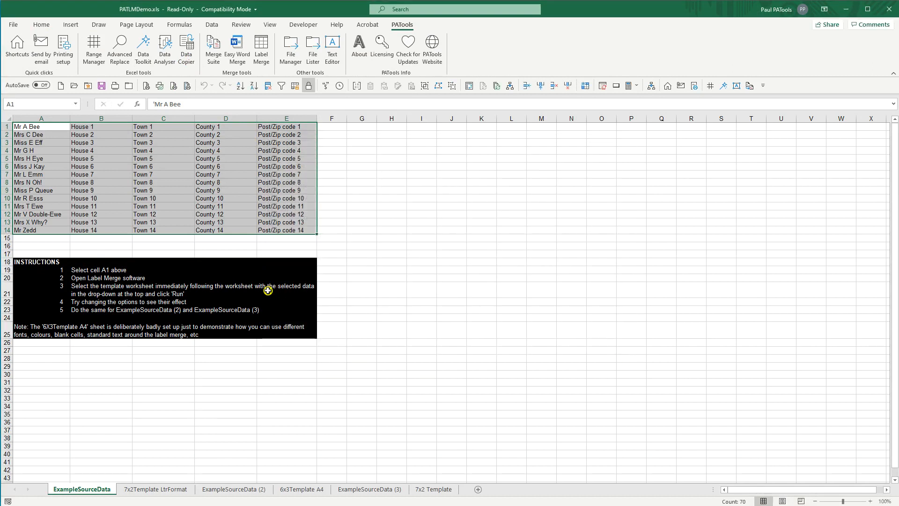
Examine the label placeholders, colours and standard text on the 7x2Template LtrFormat and 6x3Template A4 sheets.
{"action": "left_click", "coordinate": [154, 491]}
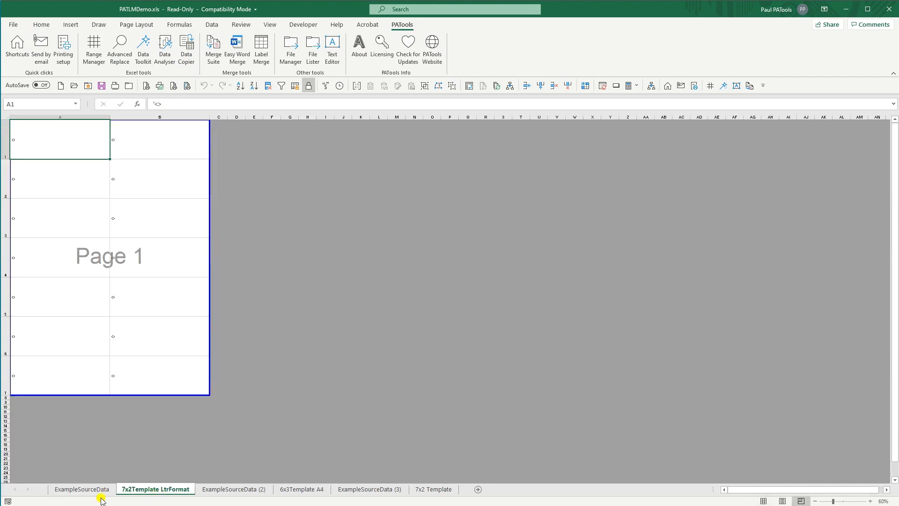
{"action": "left_click", "coordinate": [71, 492]}
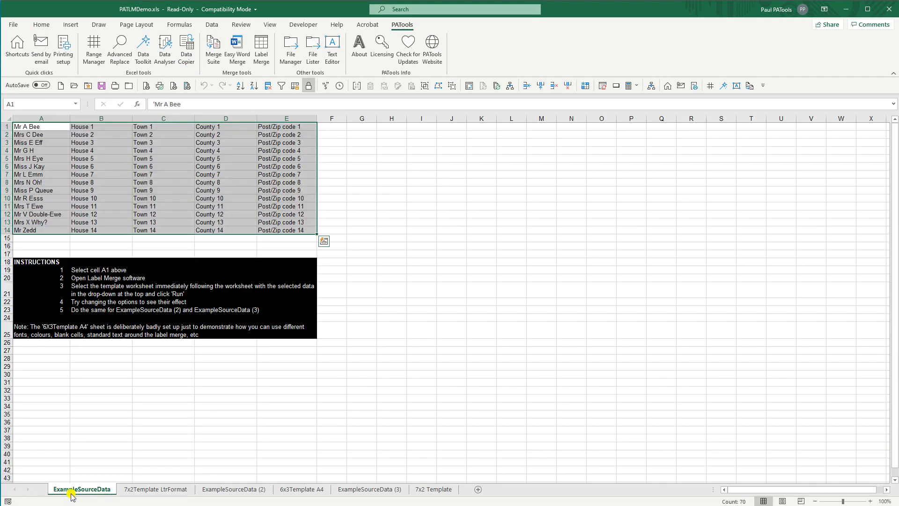
{"action": "left_click", "coordinate": [299, 491]}
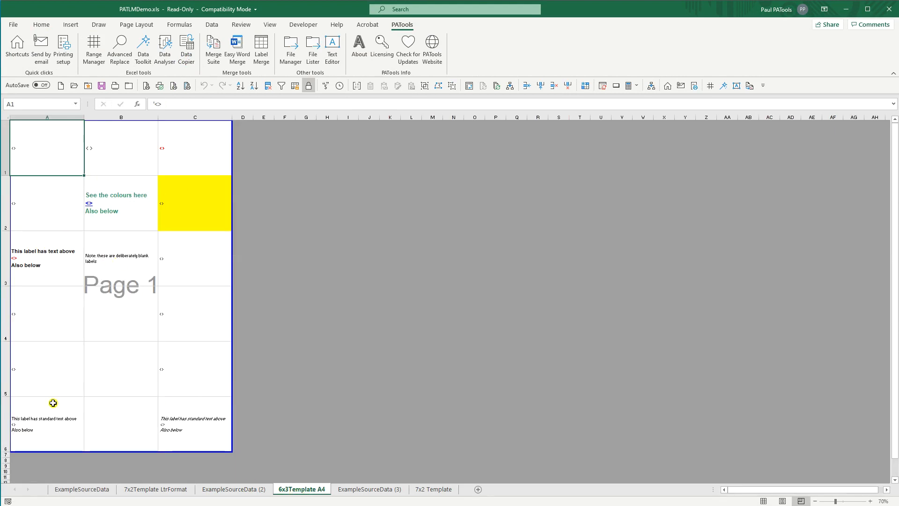
{"action": "left_click", "coordinate": [114, 394]}
{"action": "left_click", "coordinate": [19, 432]}
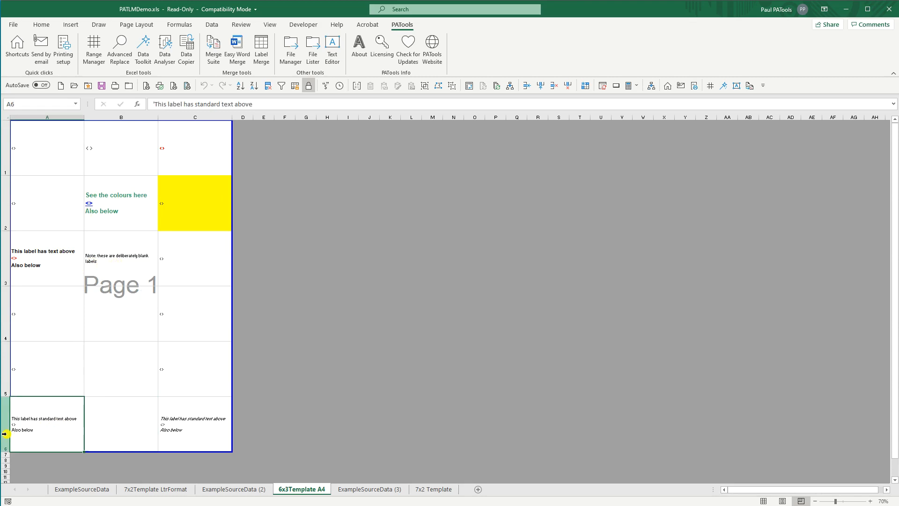
{"action": "left_click", "coordinate": [33, 261]}
{"action": "left_click", "coordinate": [51, 154]}
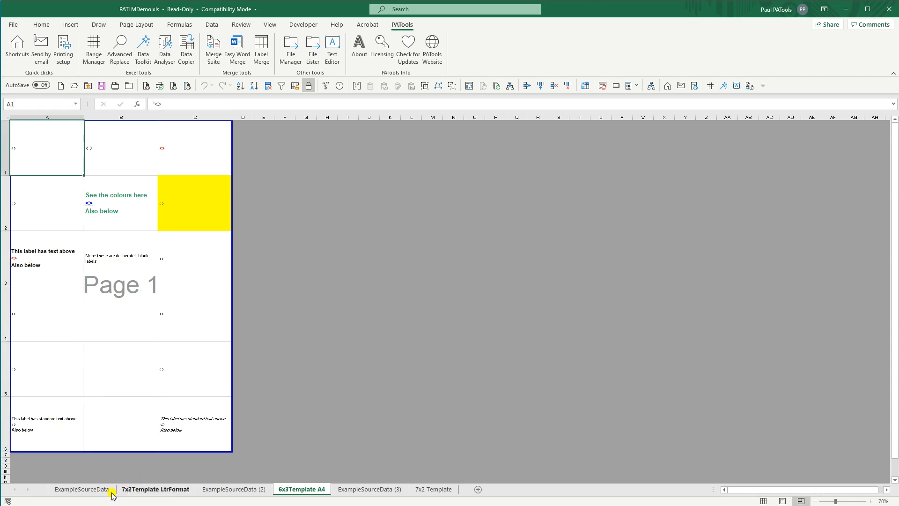
Merge the ExampleSourceData addresses into the 6x3Template A4 template as a print preview, inspect the labels, and close the preview and Label Merge.
{"action": "left_click", "coordinate": [79, 489]}
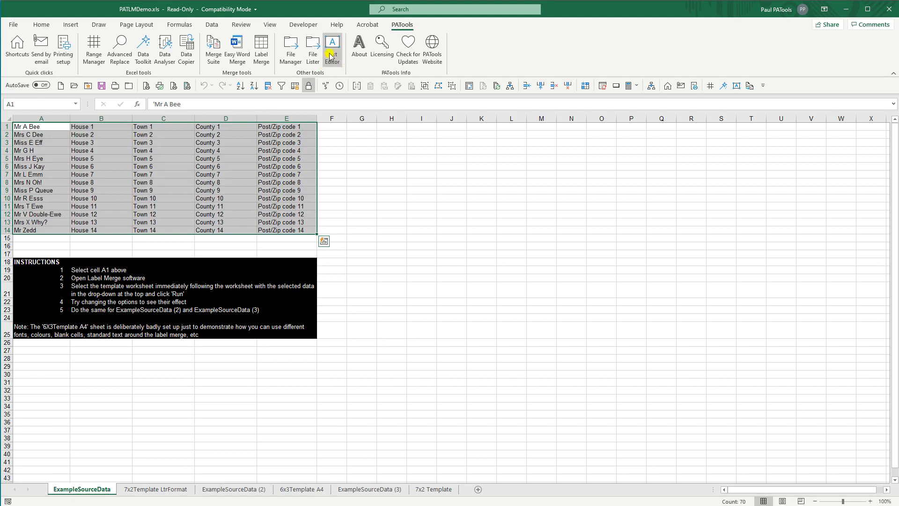
{"action": "left_click", "coordinate": [261, 47]}
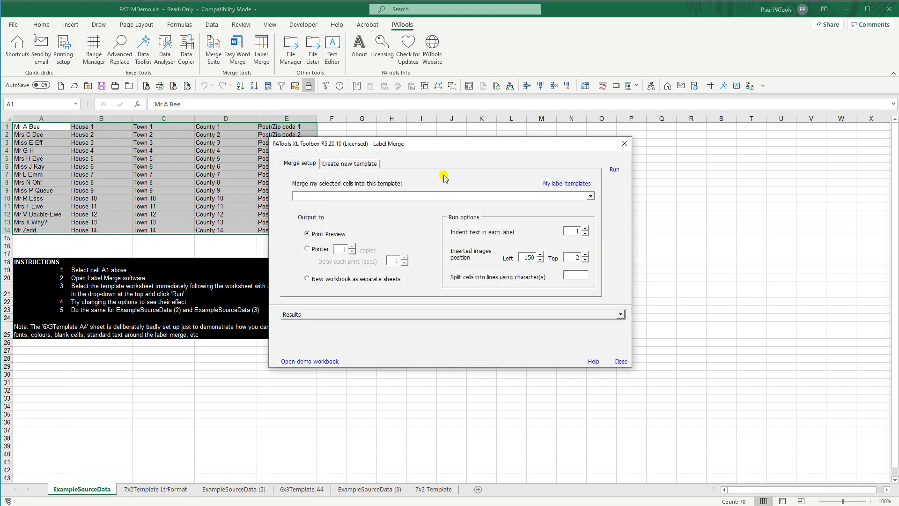
{"action": "left_click", "coordinate": [590, 196]}
{"action": "left_click", "coordinate": [367, 232]}
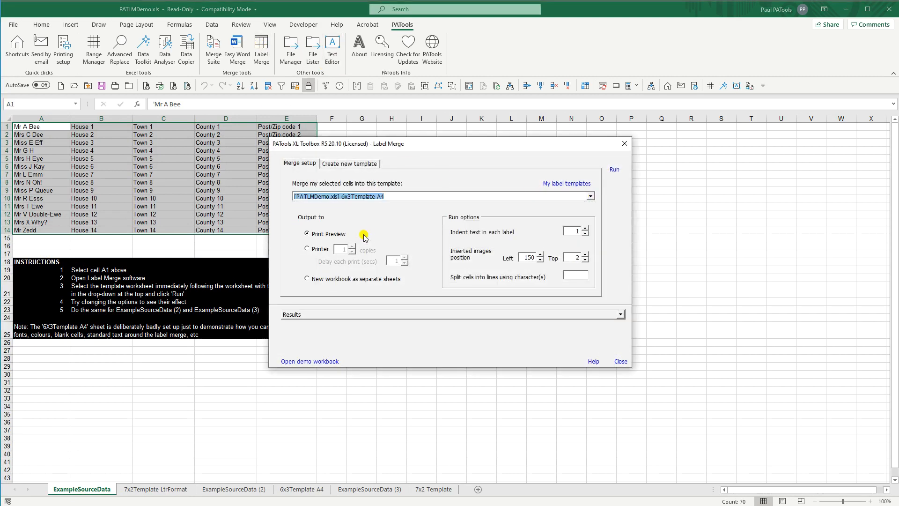
{"action": "left_click", "coordinate": [614, 171]}
{"action": "left_click", "coordinate": [439, 282]}
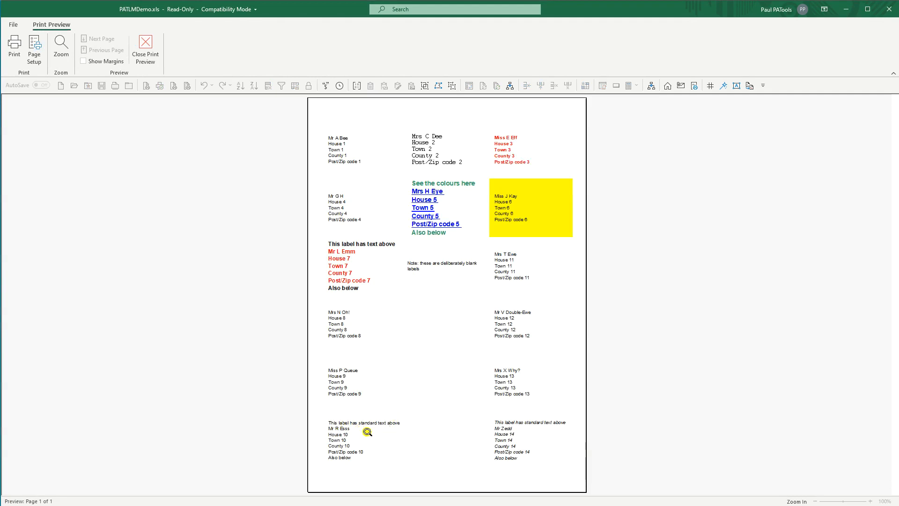
{"action": "left_click", "coordinate": [451, 325]}
{"action": "left_click", "coordinate": [437, 412]}
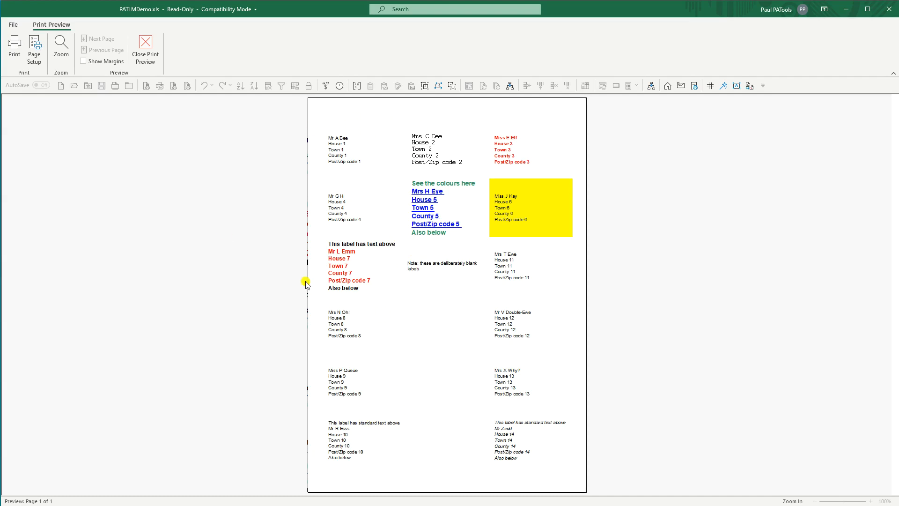
{"action": "left_click", "coordinate": [145, 47]}
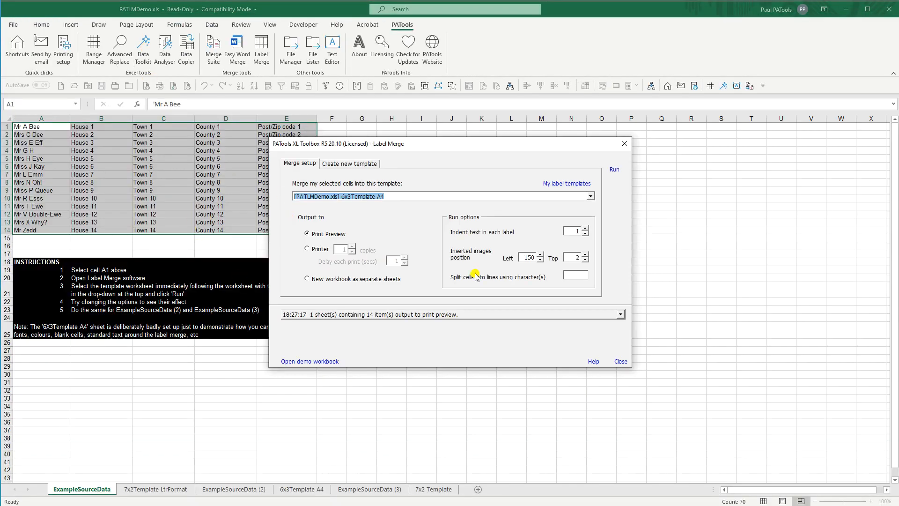
{"action": "left_click", "coordinate": [621, 362]}
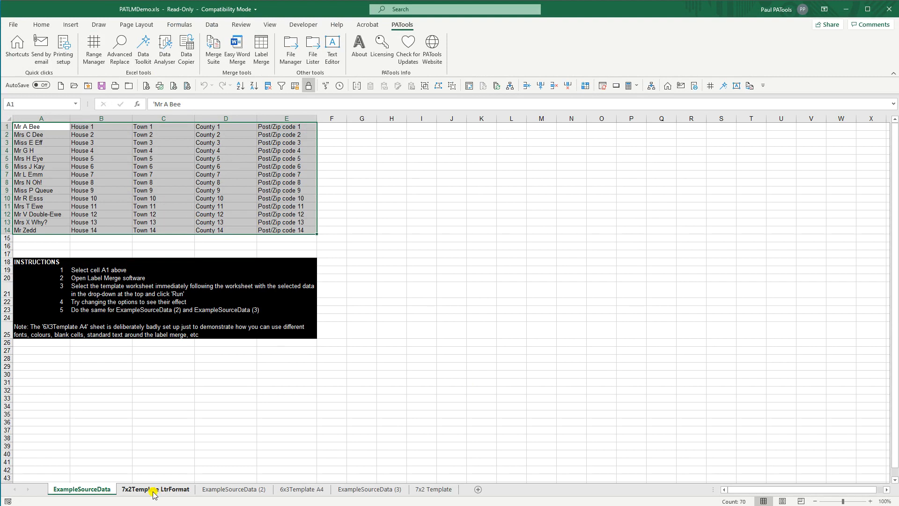
Merge the addresses into the 7x2Template LtrFormat template with a text indent of 9, preview the labels, and close Label Merge.
{"action": "left_click", "coordinate": [261, 51]}
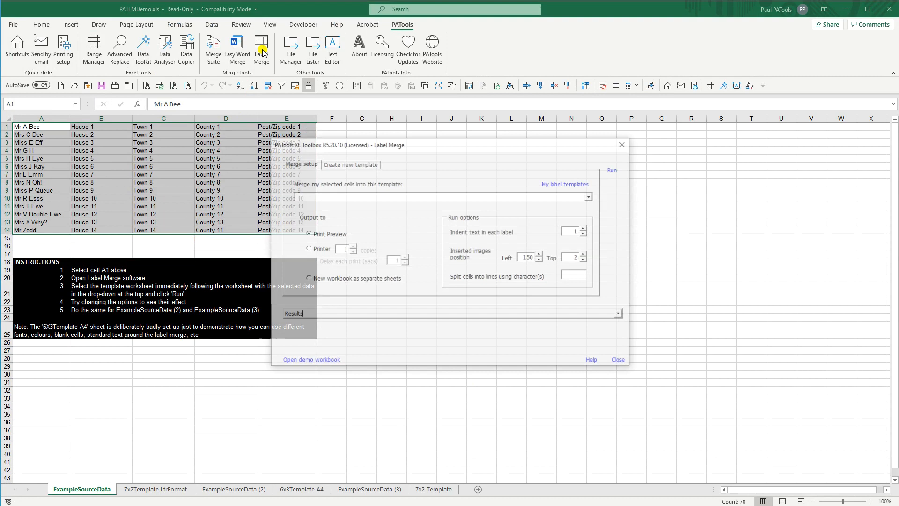
{"action": "left_click", "coordinate": [590, 195]}
{"action": "left_click", "coordinate": [406, 218]}
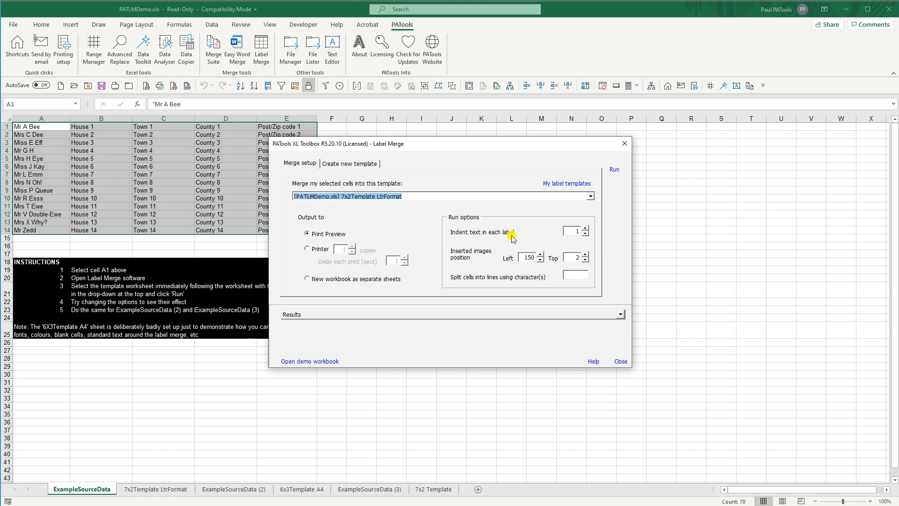
{"action": "left_click", "coordinate": [585, 229]}
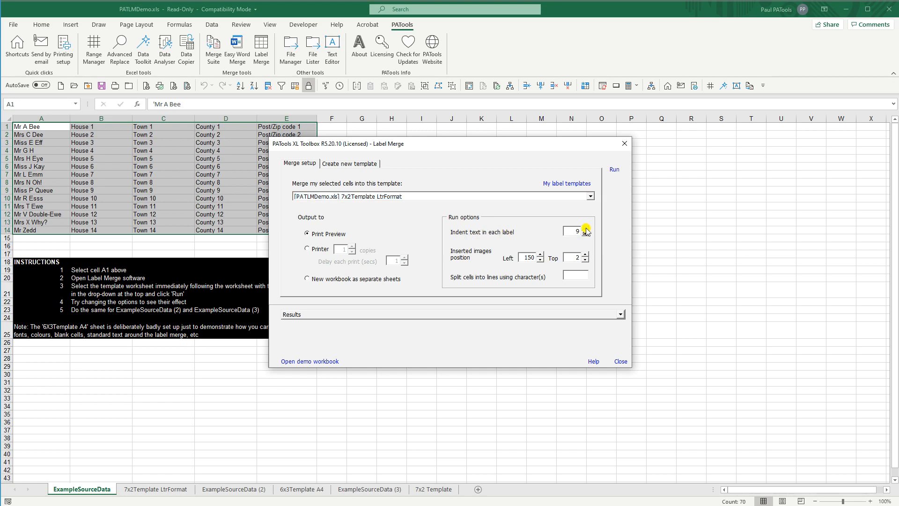
{"action": "left_click", "coordinate": [614, 169]}
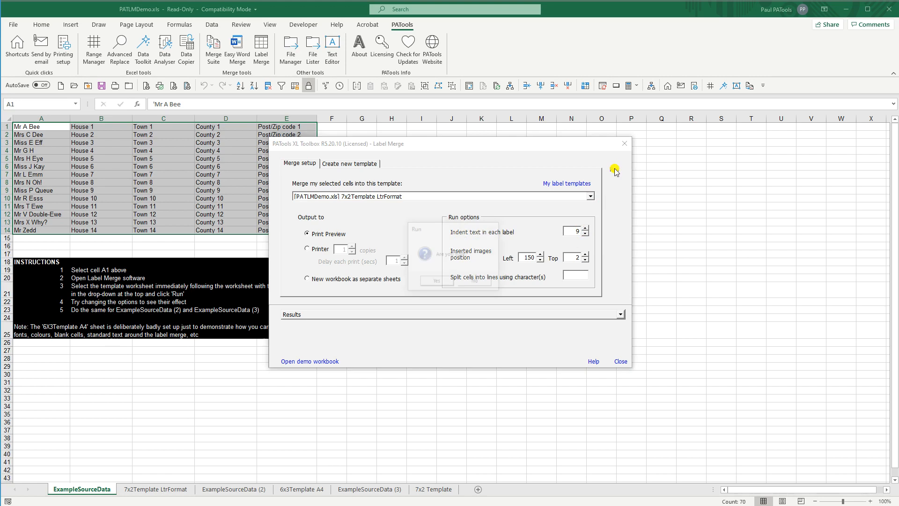
{"action": "left_click", "coordinate": [437, 281]}
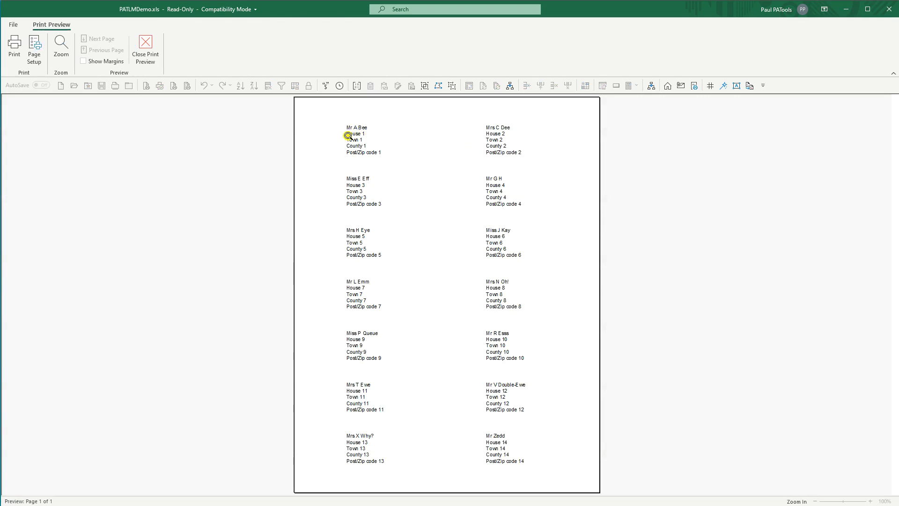
{"action": "left_click", "coordinate": [150, 58]}
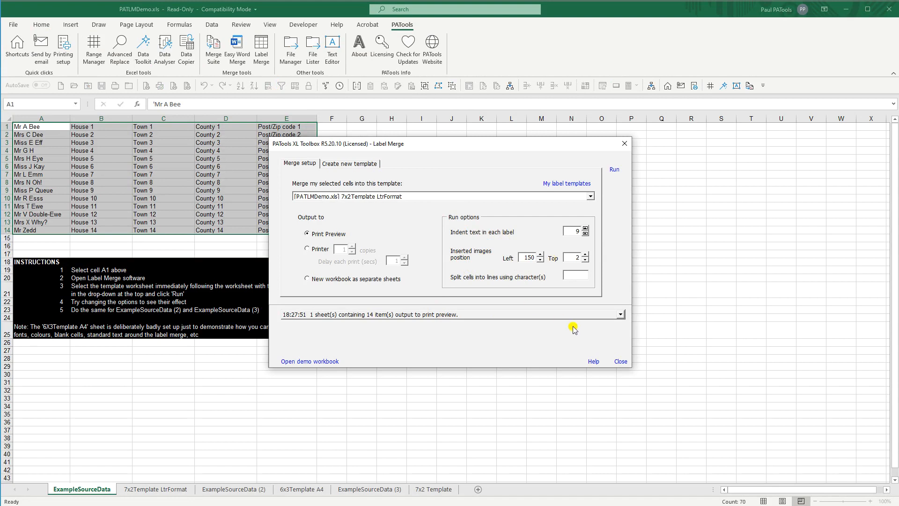
{"action": "left_click", "coordinate": [621, 361]}
Examine the image reference in cell F4 of the ExampleSourceData (3) sheet.
{"action": "left_click", "coordinate": [379, 488]}
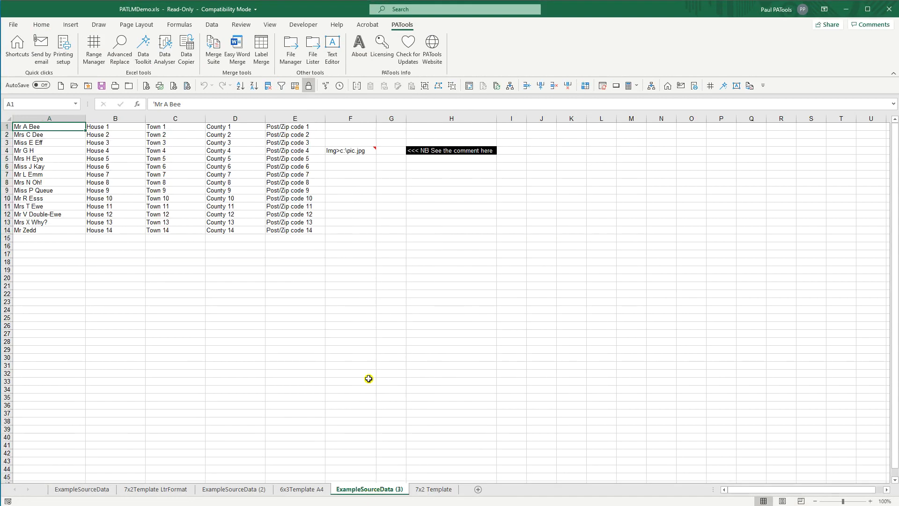
{"action": "mouse_move", "coordinate": [340, 152]}
{"action": "left_click", "coordinate": [337, 151]}
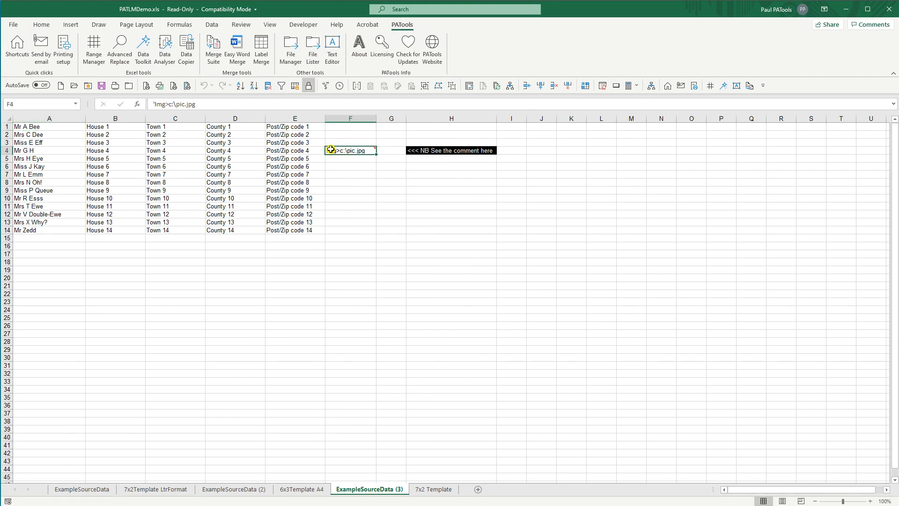
{"action": "mouse_move", "coordinate": [340, 150]}
{"action": "mouse_move", "coordinate": [343, 149]}
Select the addresses in A1:E6 on ExampleSourceData, look at the Printer output option in Label Merge, and close the tool.
{"action": "left_click", "coordinate": [100, 490]}
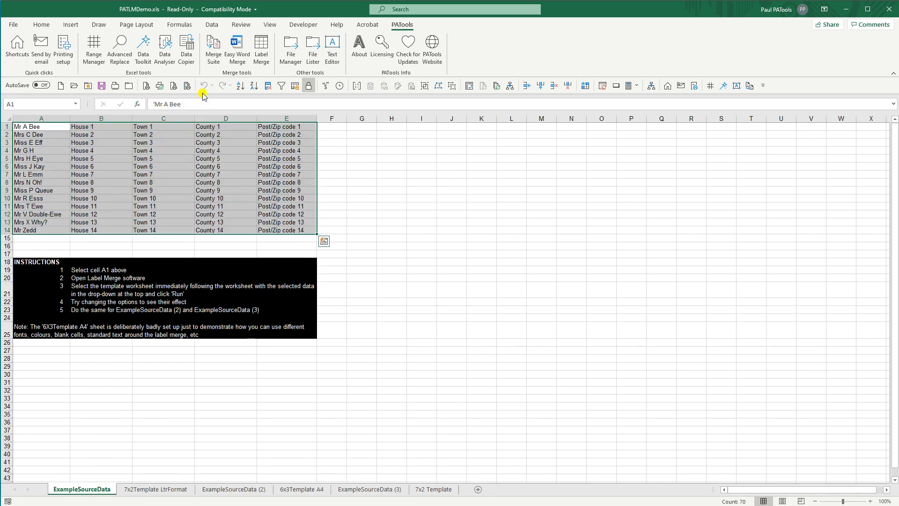
{"action": "left_click", "coordinate": [261, 49]}
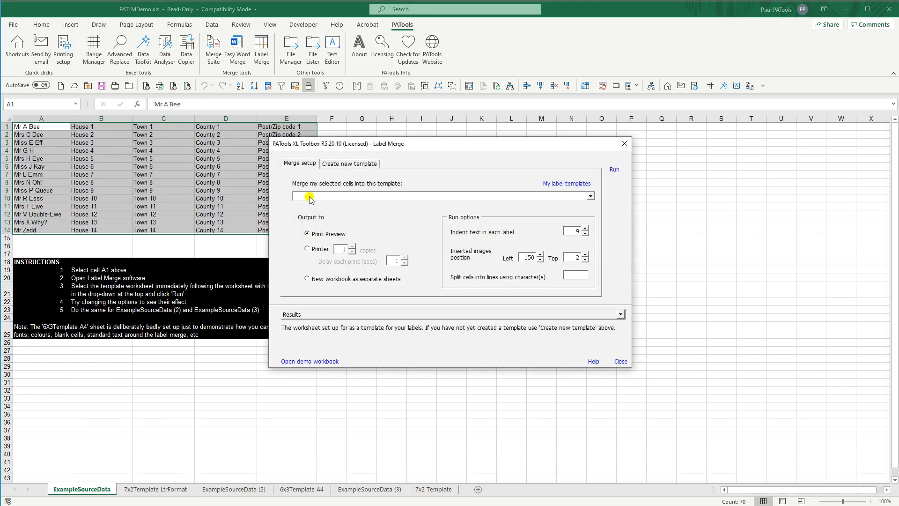
{"action": "left_click", "coordinate": [621, 363]}
{"action": "left_click", "coordinate": [99, 157]}
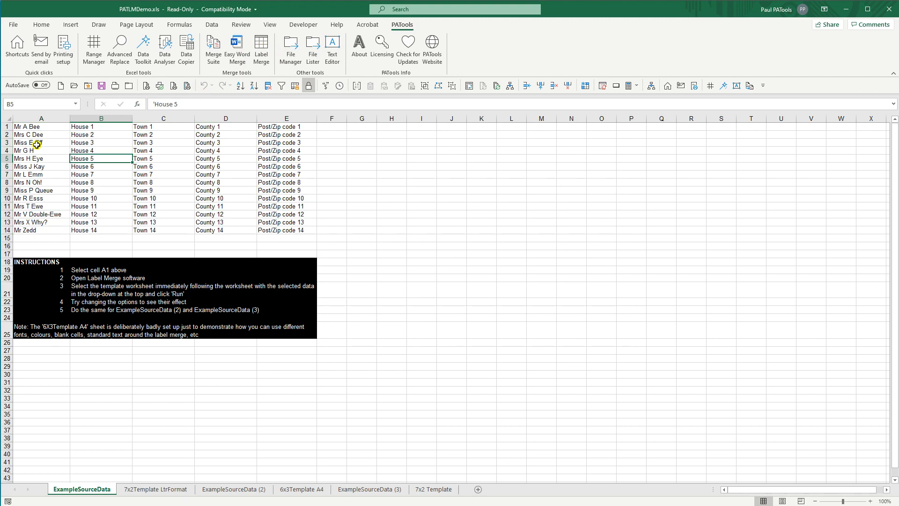
{"action": "left_click_drag", "start_coordinate": [40, 127], "coordinate": [282, 162]}
{"action": "left_click", "coordinate": [261, 48]}
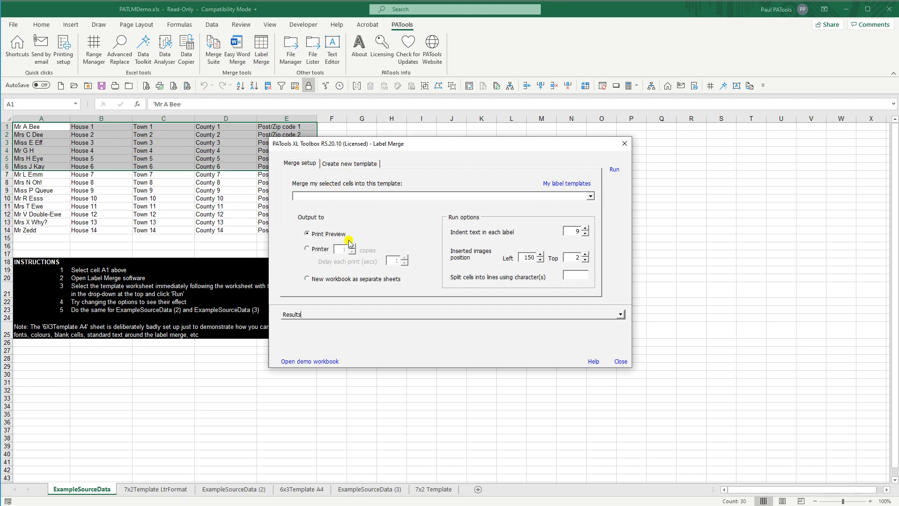
{"action": "left_click", "coordinate": [312, 249]}
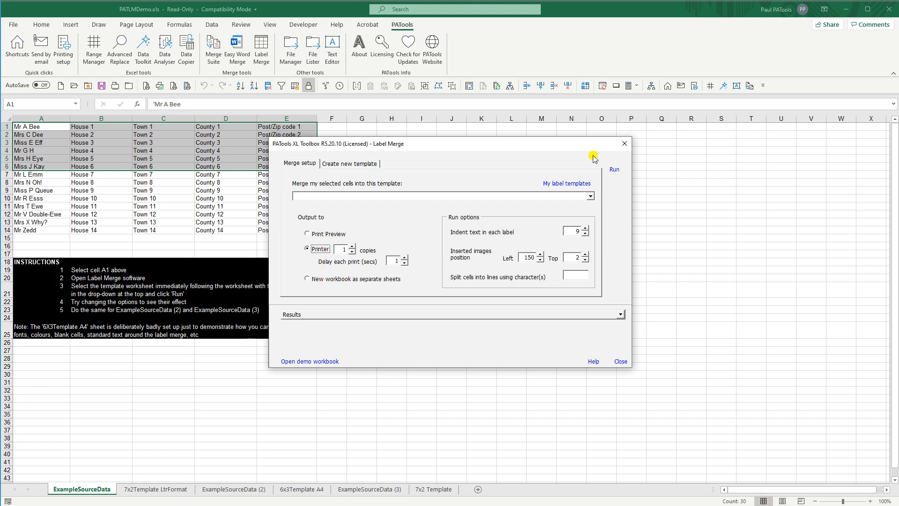
{"action": "left_click", "coordinate": [625, 146]}
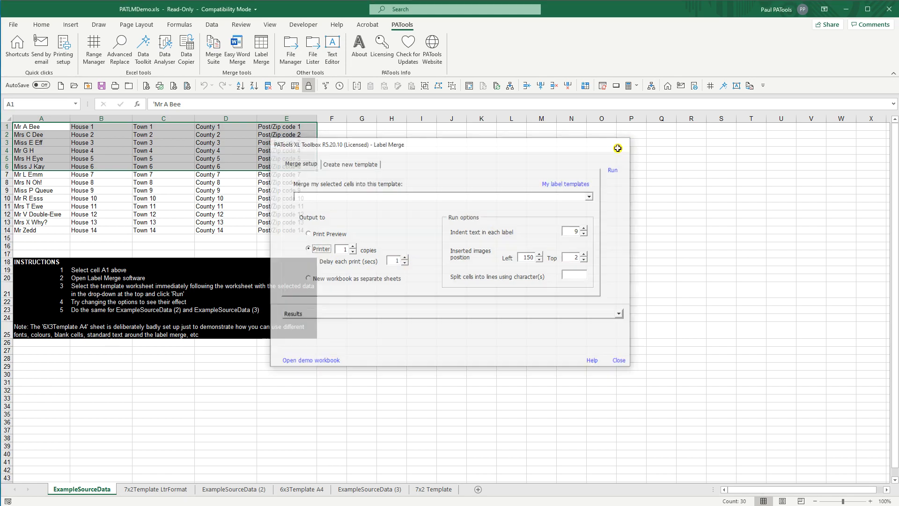
Delete rows 3 to 5 of the label grid on the 7x2Template LtrFormat sheet.
{"action": "left_click", "coordinate": [158, 490]}
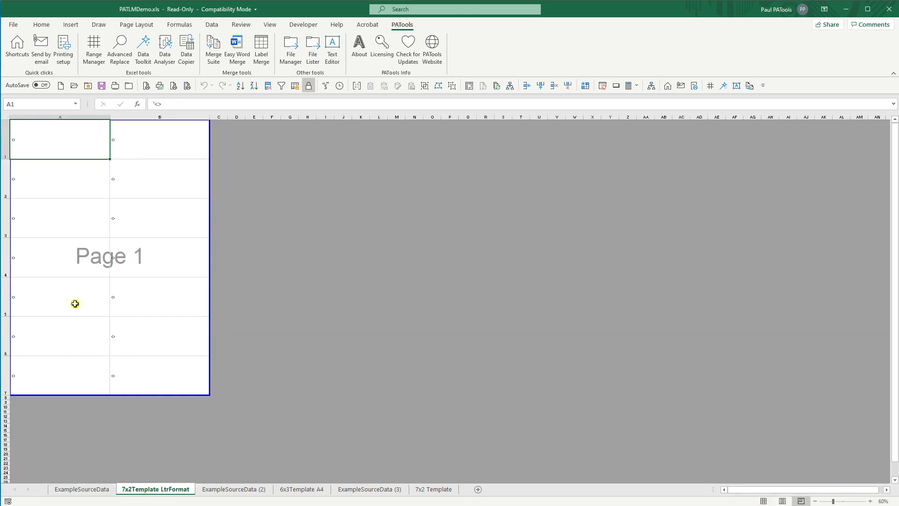
{"action": "left_click_drag", "start_coordinate": [48, 235], "coordinate": [42, 299]}
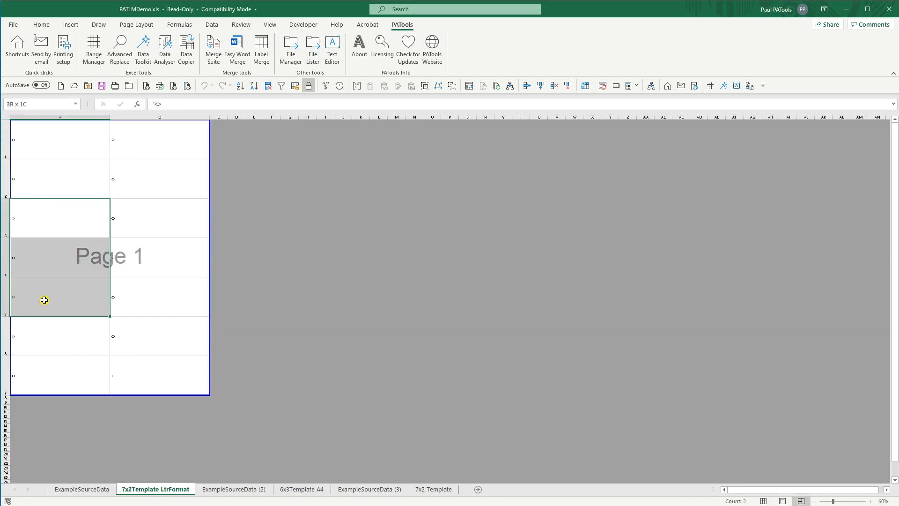
{"action": "left_click", "coordinate": [554, 85]}
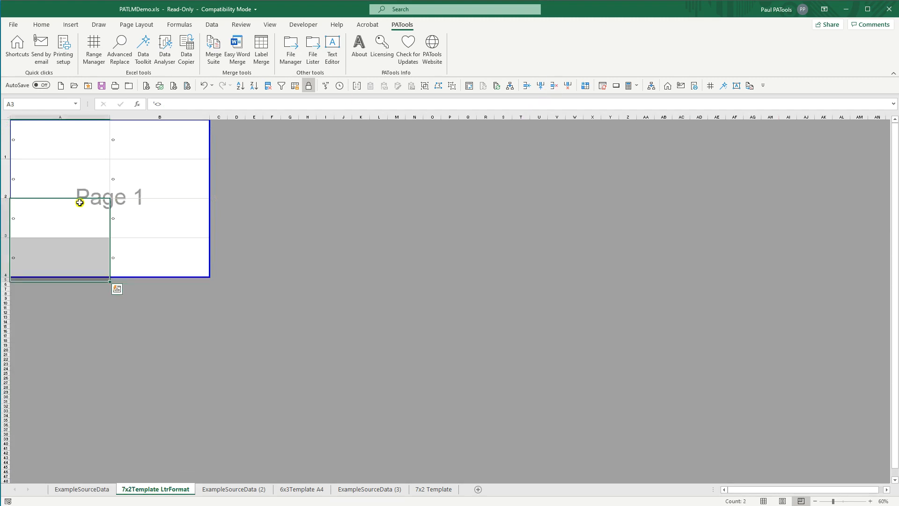
{"action": "left_click", "coordinate": [91, 149]}
Merge the addresses in A1:E14 into the 7x2Template LtrFormat template, output to a new workbook as separate sheets, and close Label Merge.
{"action": "left_click", "coordinate": [80, 490]}
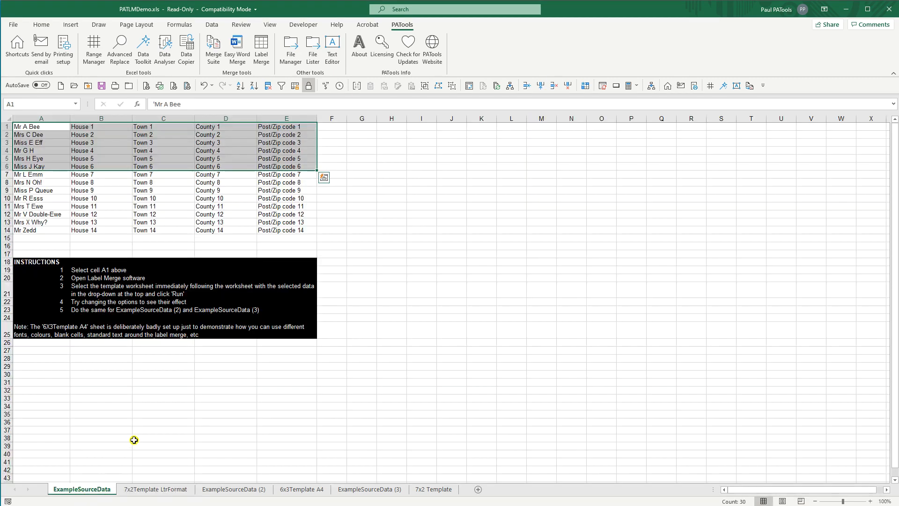
{"action": "left_click", "coordinate": [44, 127]}
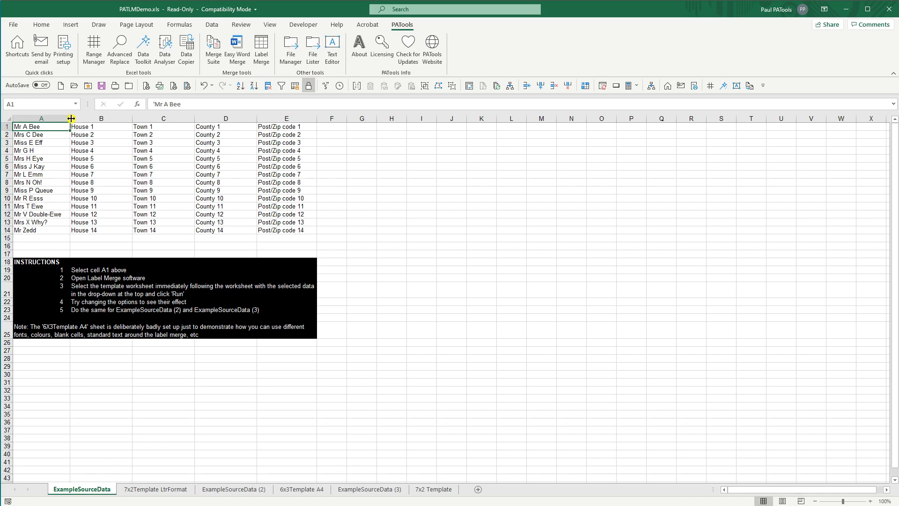
{"action": "left_click_drag", "start_coordinate": [298, 227], "coordinate": [28, 124]}
{"action": "left_click", "coordinate": [261, 49]}
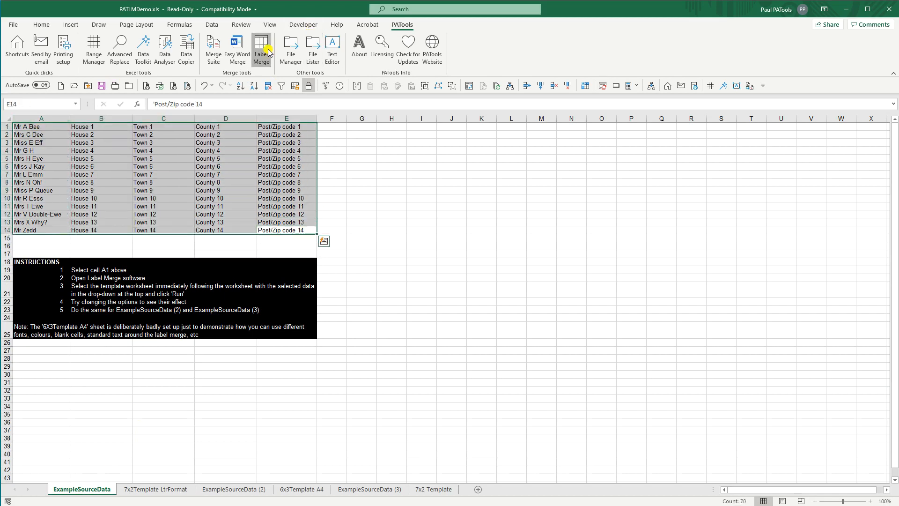
{"action": "left_click", "coordinate": [591, 196]}
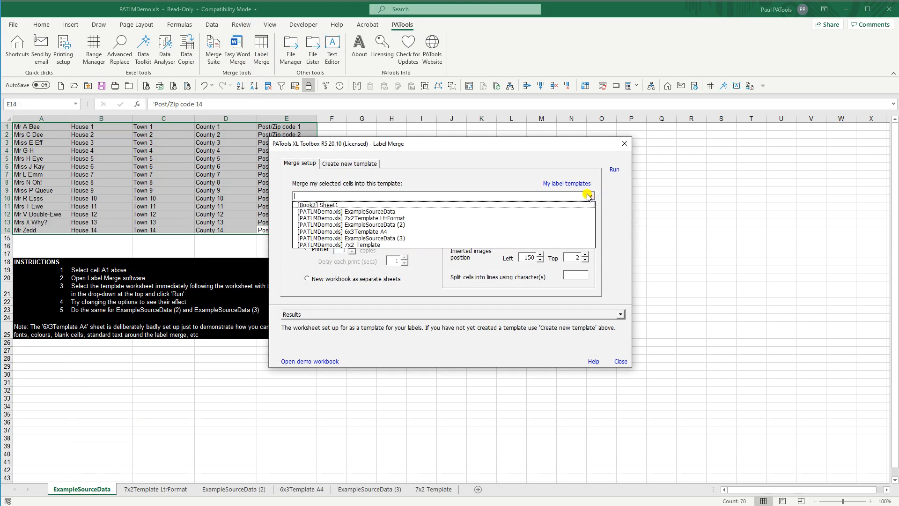
{"action": "left_click", "coordinate": [392, 220]}
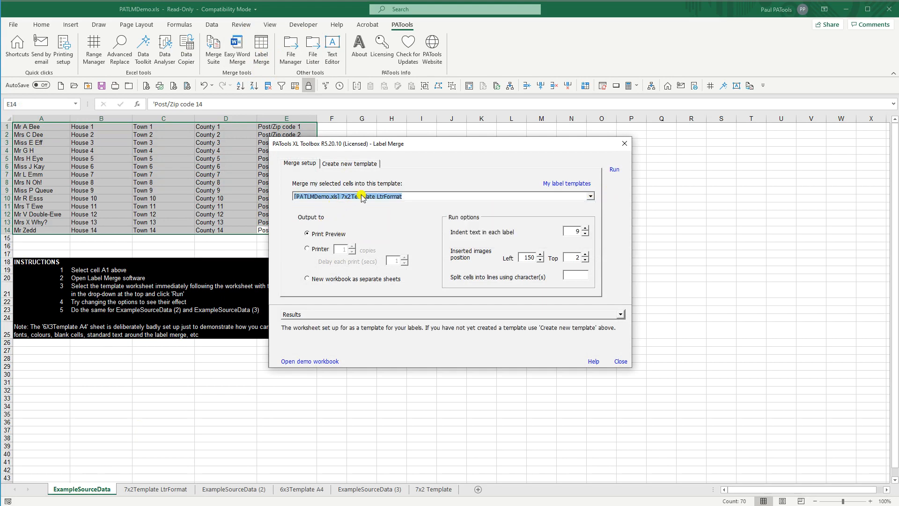
{"action": "left_click", "coordinate": [310, 279]}
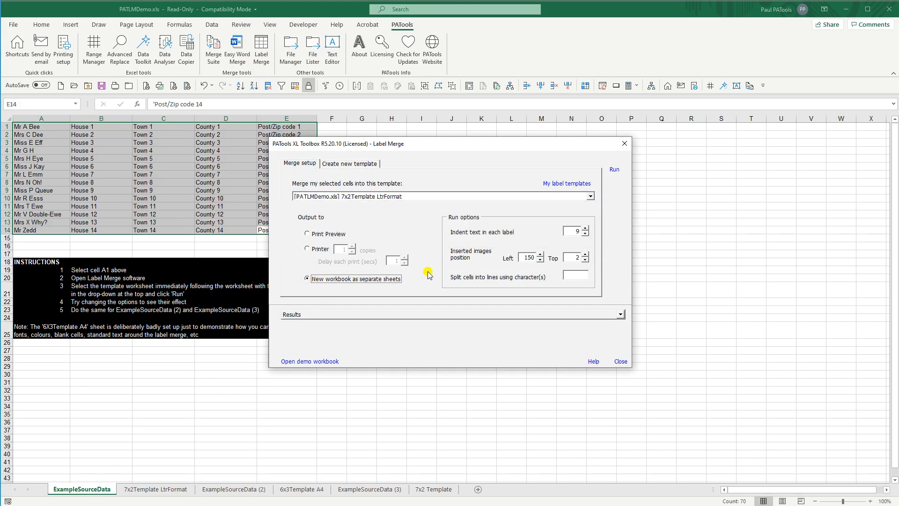
{"action": "left_click", "coordinate": [614, 169]}
{"action": "left_click", "coordinate": [436, 282]}
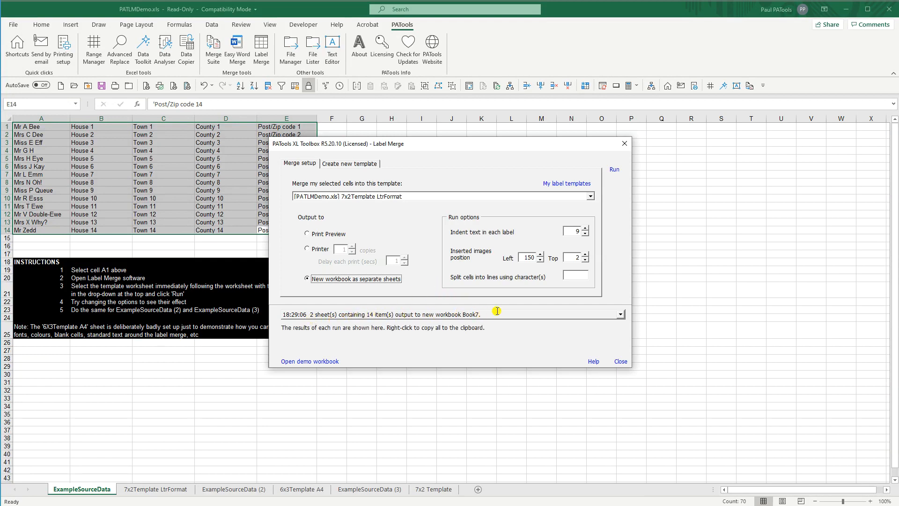
{"action": "left_click", "coordinate": [621, 360]}
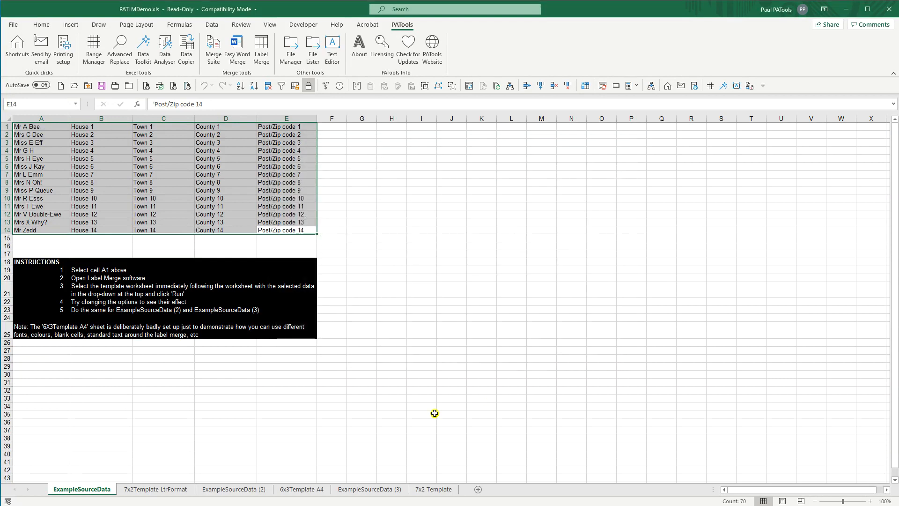
Examine the merged labels on both 7x2Template LtrFormat sheets of workbook Book7, group the two sheets, and close the workbook.
{"action": "key", "text": "alt+Tab"}
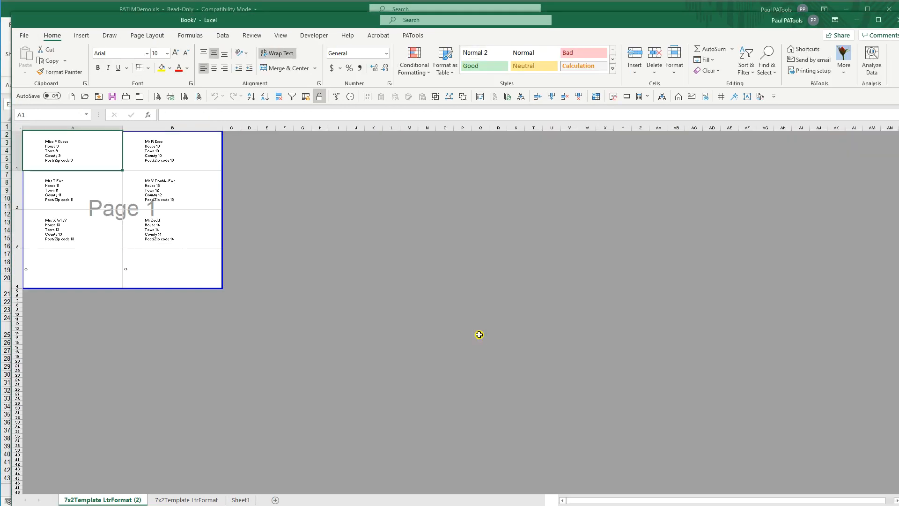
{"action": "left_click", "coordinate": [240, 500]}
{"action": "left_click", "coordinate": [185, 500], "text": "ctrl"}
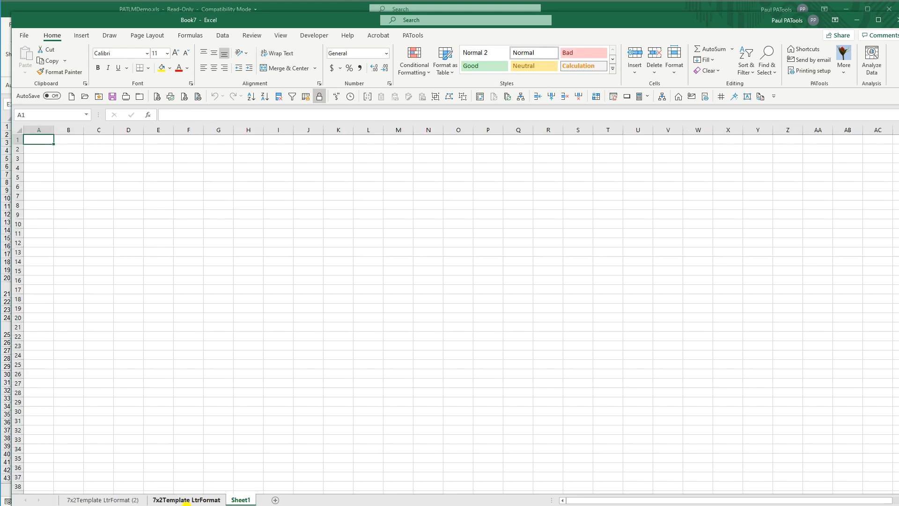
{"action": "left_click", "coordinate": [184, 500]}
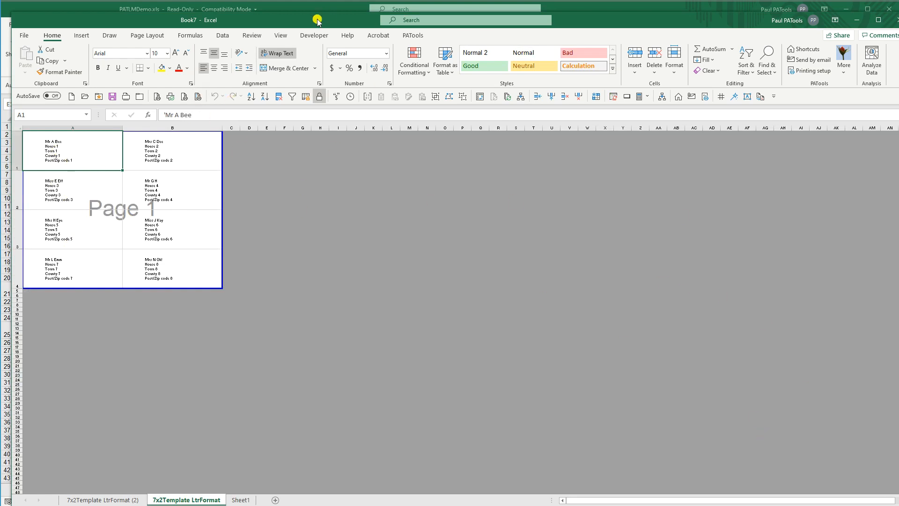
{"action": "left_click_drag", "start_coordinate": [305, 22], "coordinate": [300, 13]}
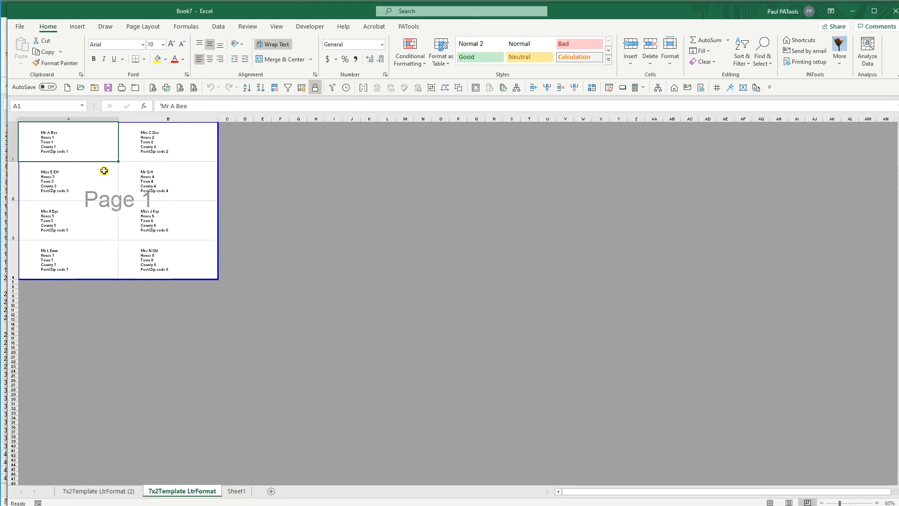
{"action": "left_click", "coordinate": [118, 490]}
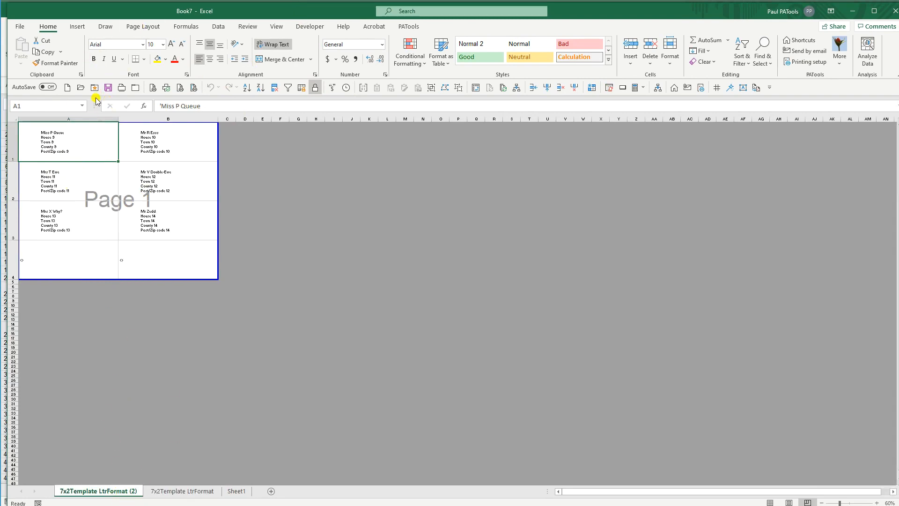
{"action": "left_click", "coordinate": [183, 492], "text": "ctrl"}
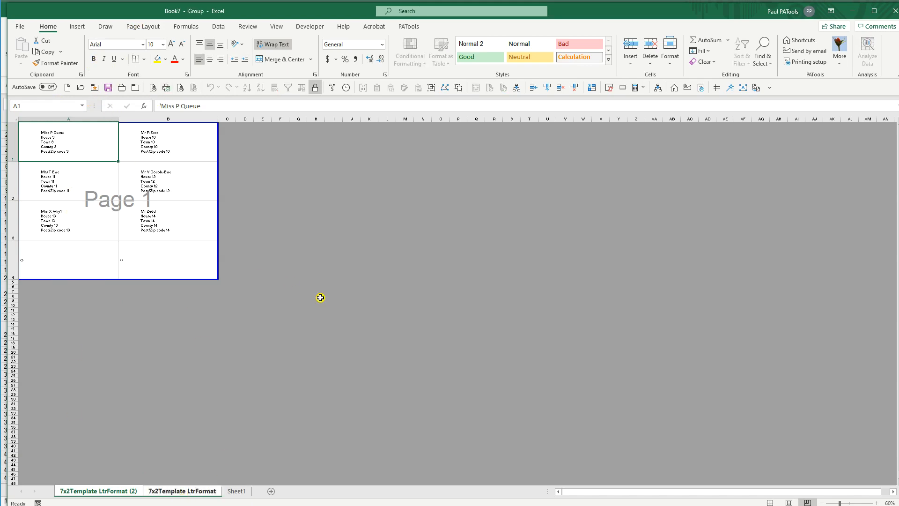
{"action": "left_click", "coordinate": [896, 12]}
{"action": "left_click", "coordinate": [487, 315]}
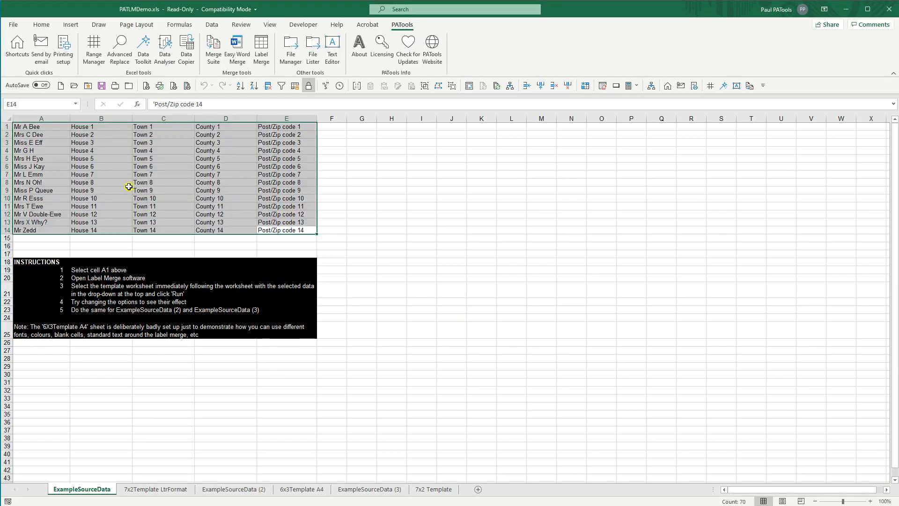
Create a new A4 label template with 6 rows and 3 columns, shown in Page Break Preview, and close Label Merge.
{"action": "left_click", "coordinate": [49, 127]}
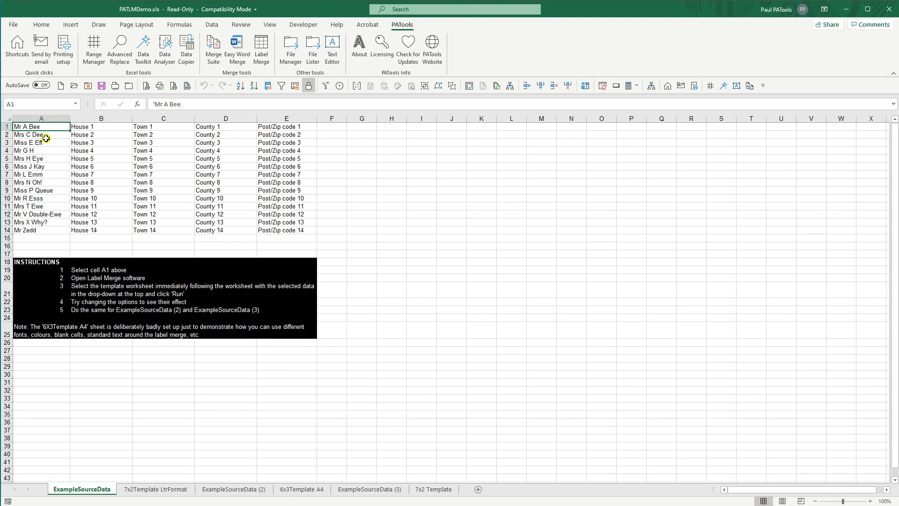
{"action": "left_click", "coordinate": [261, 47]}
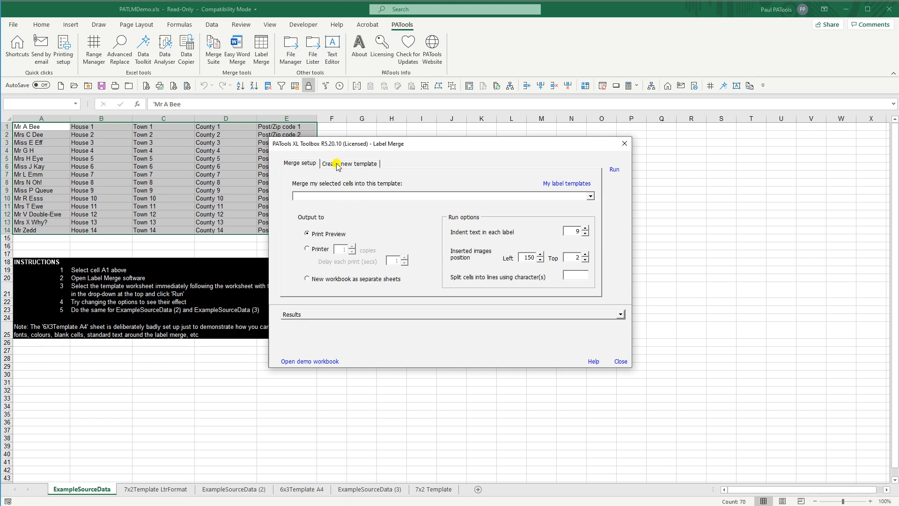
{"action": "left_click", "coordinate": [350, 166]}
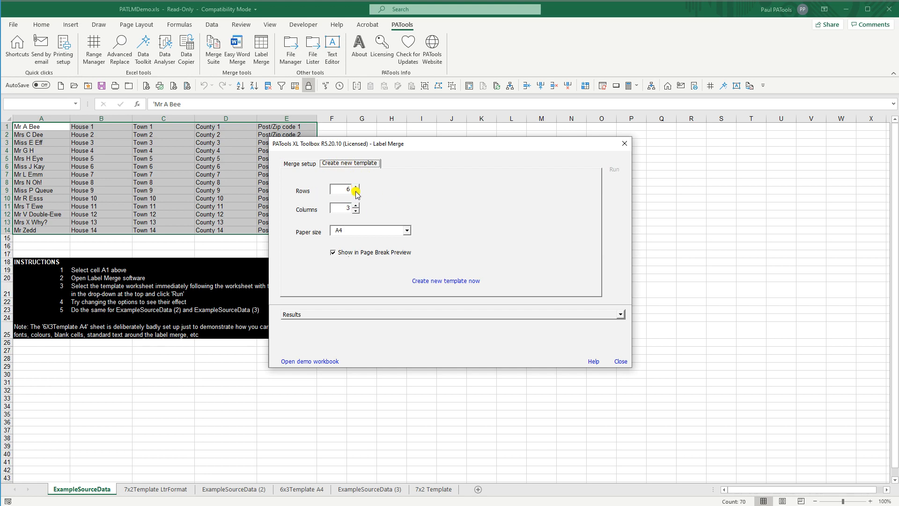
{"action": "left_click", "coordinate": [406, 230]}
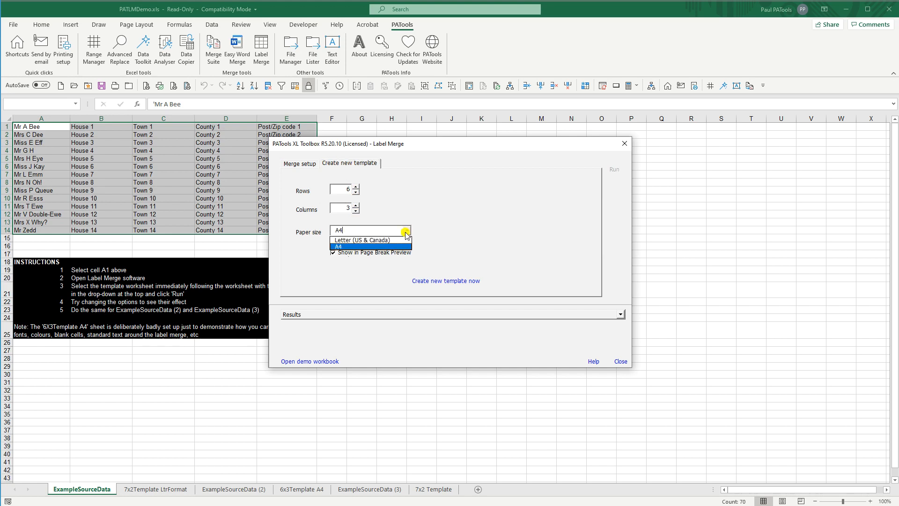
{"action": "left_click", "coordinate": [355, 247]}
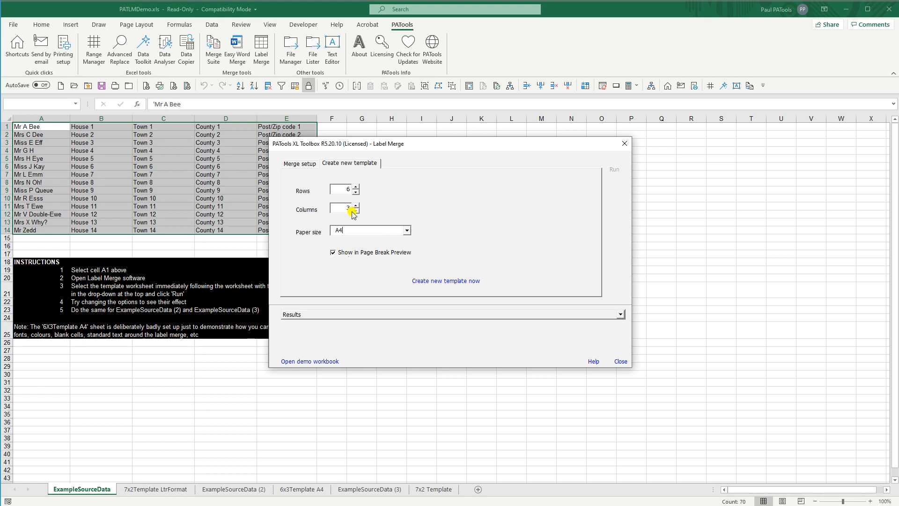
{"action": "mouse_move", "coordinate": [487, 279]}
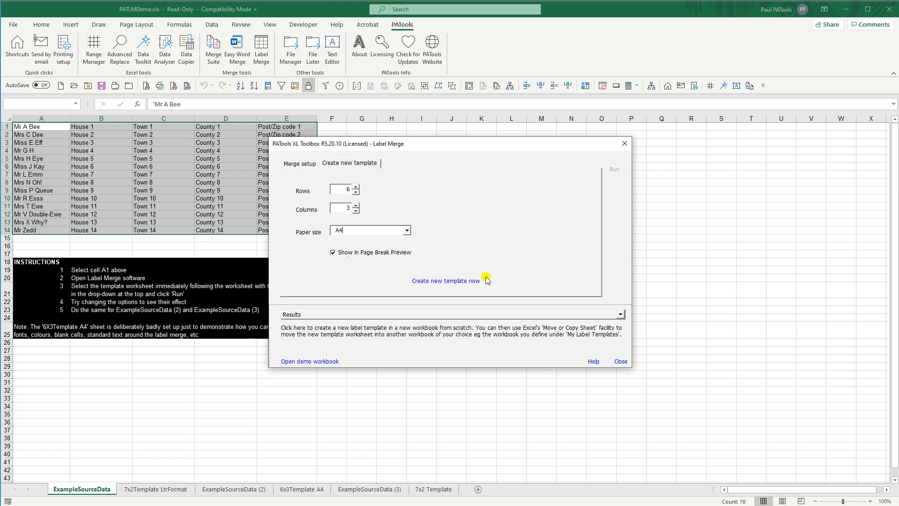
{"action": "left_click", "coordinate": [448, 281]}
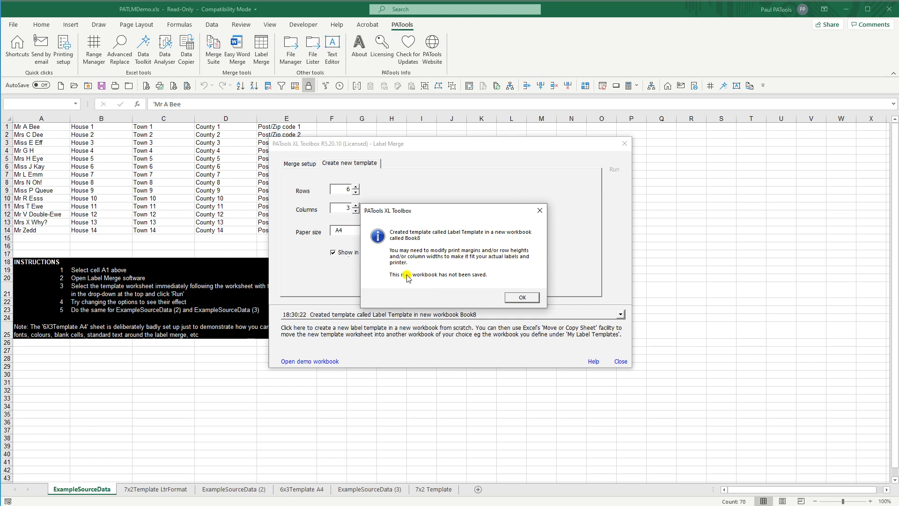
{"action": "left_click", "coordinate": [519, 298]}
{"action": "left_click", "coordinate": [620, 361]}
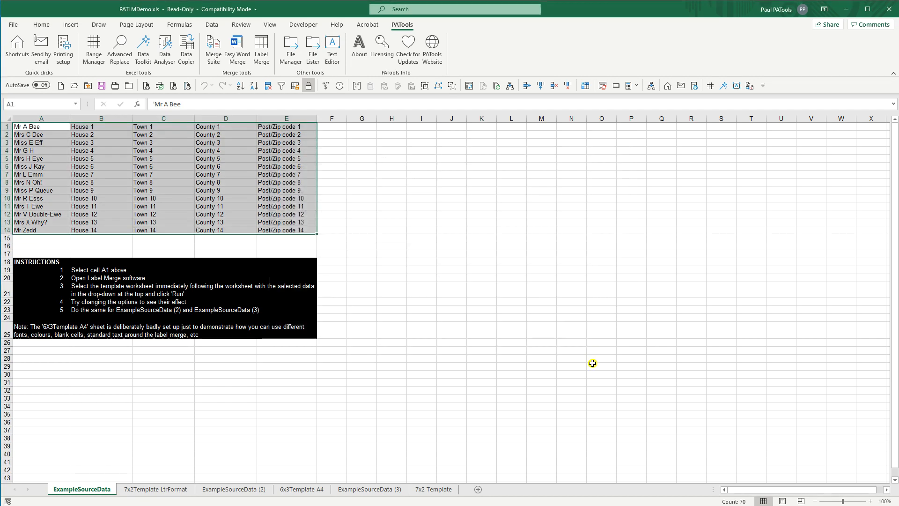
Switch to the new Book8 workbook, maximize its window, and show the Label Template sheet in print preview.
{"action": "key", "text": "alt+Tab"}
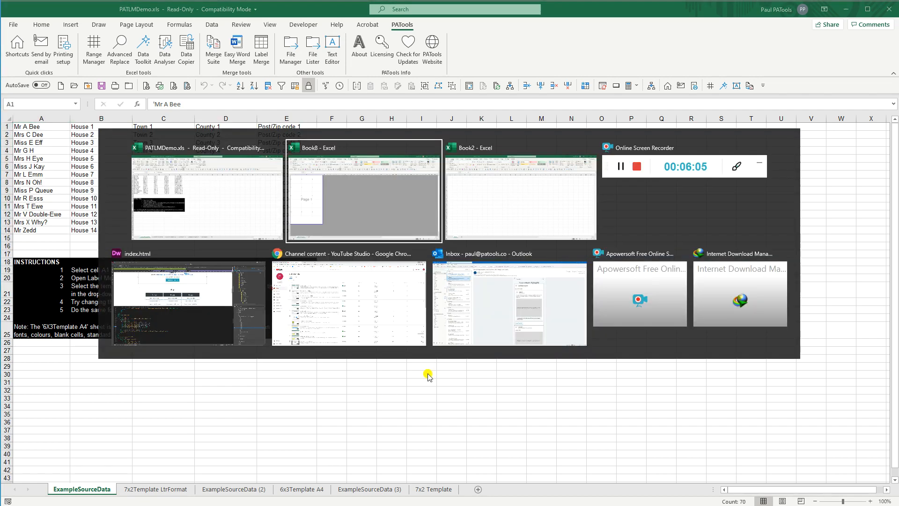
{"action": "double_click", "coordinate": [228, 20]}
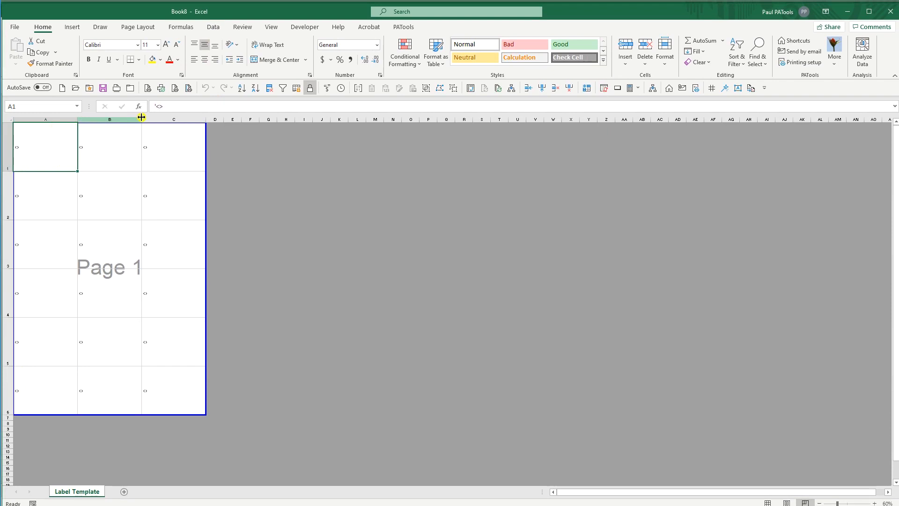
{"action": "left_click", "coordinate": [175, 88]}
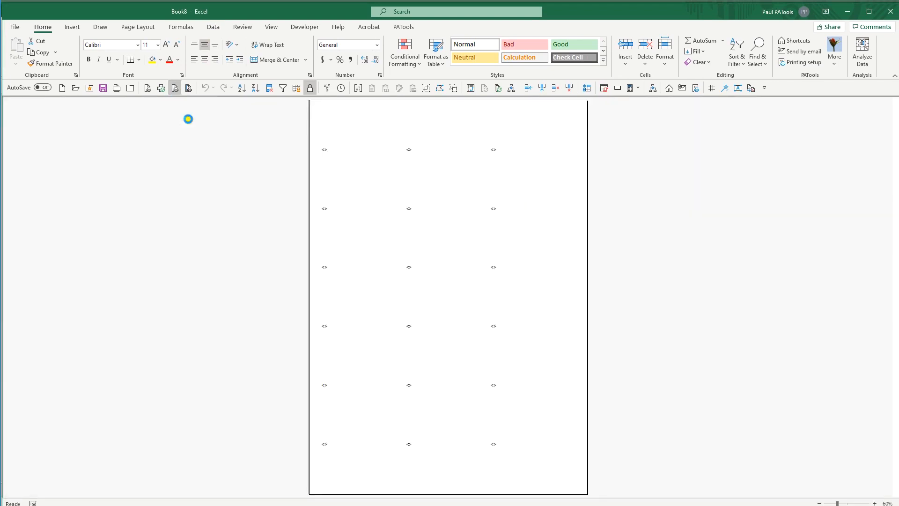
Show the margins in the Label Template print preview, move the left and right margins slightly inward, and close the preview.
{"action": "left_click", "coordinate": [114, 65]}
{"action": "left_click_drag", "start_coordinate": [318, 151], "coordinate": [326, 153]}
{"action": "left_click_drag", "start_coordinate": [579, 155], "coordinate": [572, 157]}
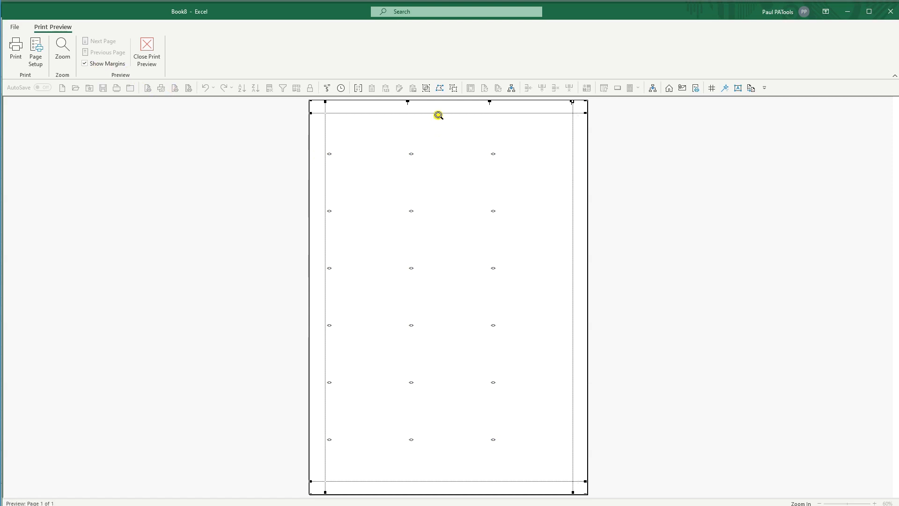
{"action": "left_click", "coordinate": [148, 52]}
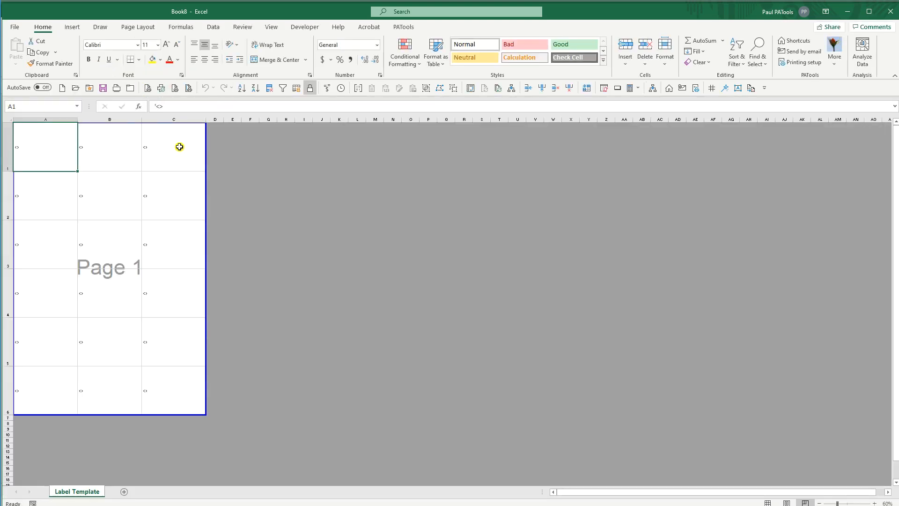
Left-align all label cells in A1:C6 of the Label Template sheet and increase their indent.
{"action": "left_click", "coordinate": [166, 388], "text": "shift"}
{"action": "left_click", "coordinate": [194, 60]}
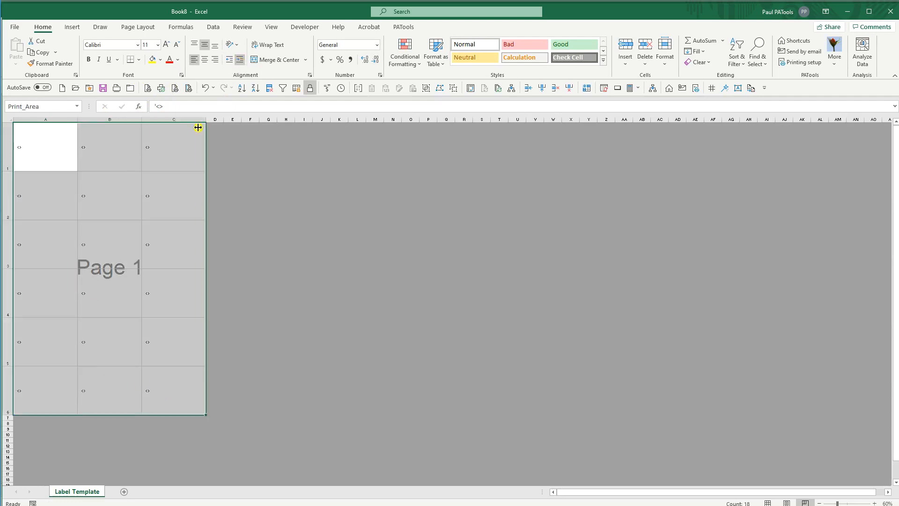
{"action": "left_click", "coordinate": [239, 60]}
{"action": "left_click", "coordinate": [36, 156]}
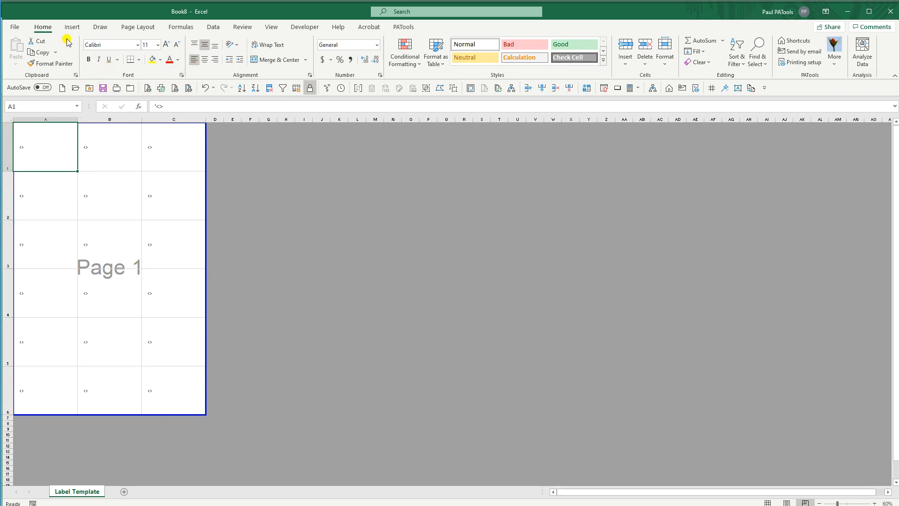
Save the workbook as Pauls Label Template in the C:\test folder in Excel Workbook (*.xlsx) format, replacing the existing file.
{"action": "left_click", "coordinate": [17, 30]}
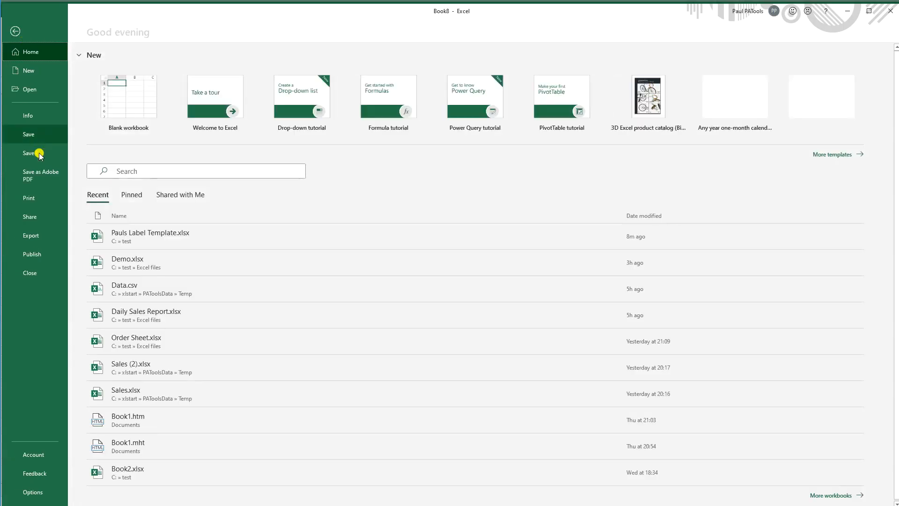
{"action": "left_click", "coordinate": [37, 152]}
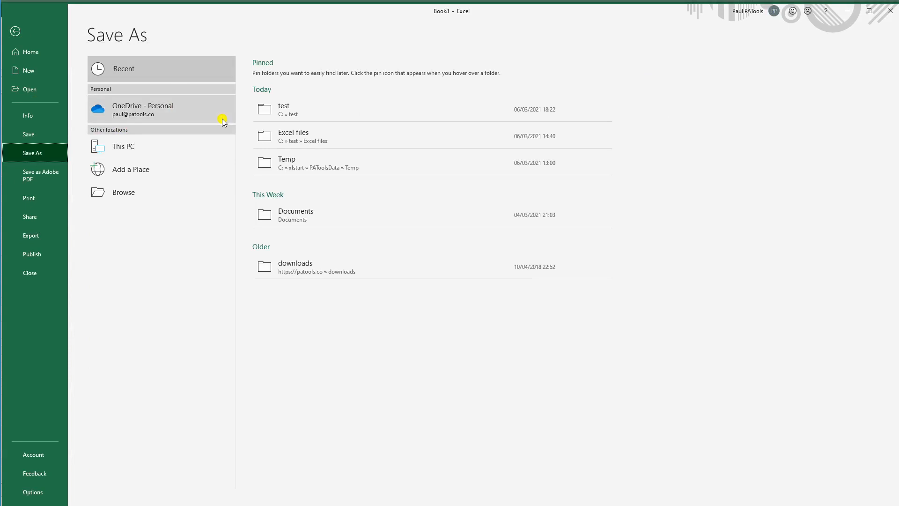
{"action": "left_click", "coordinate": [300, 111]}
{"action": "left_click", "coordinate": [298, 75]}
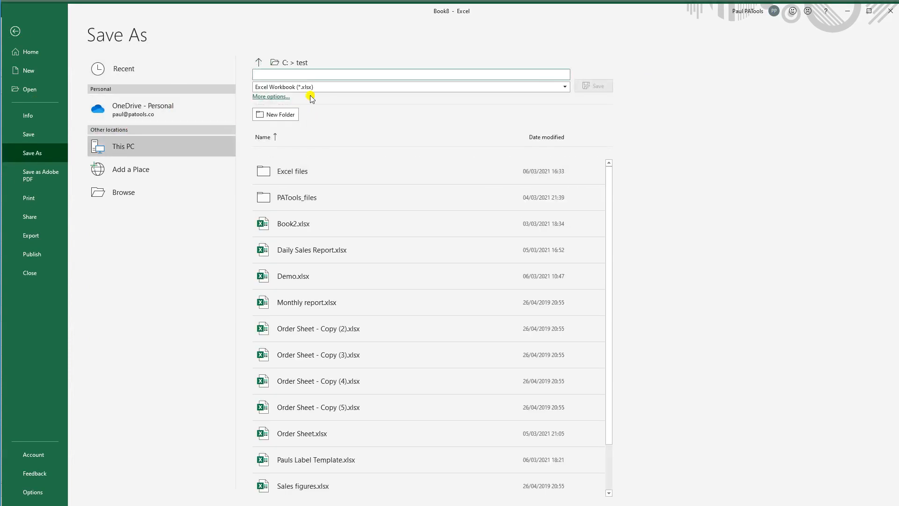
{"action": "type", "text": "Pauls Label Template"}
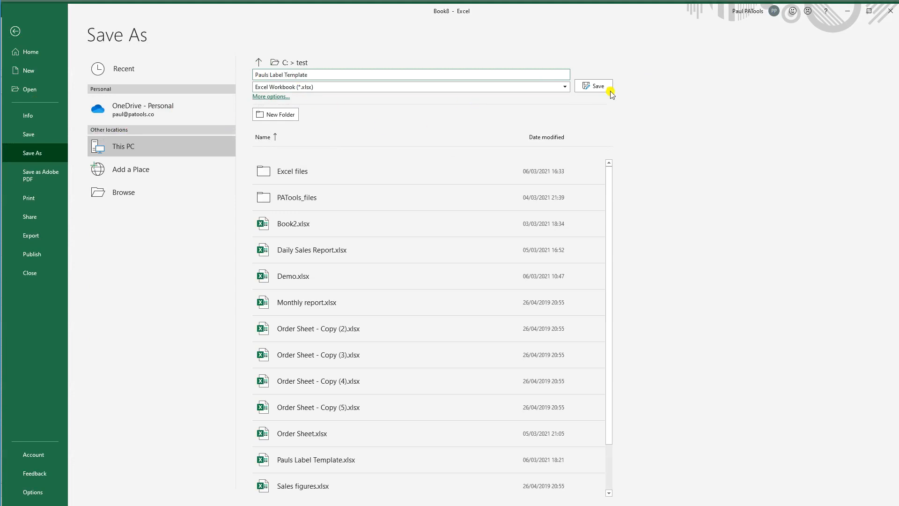
{"action": "left_click", "coordinate": [599, 87]}
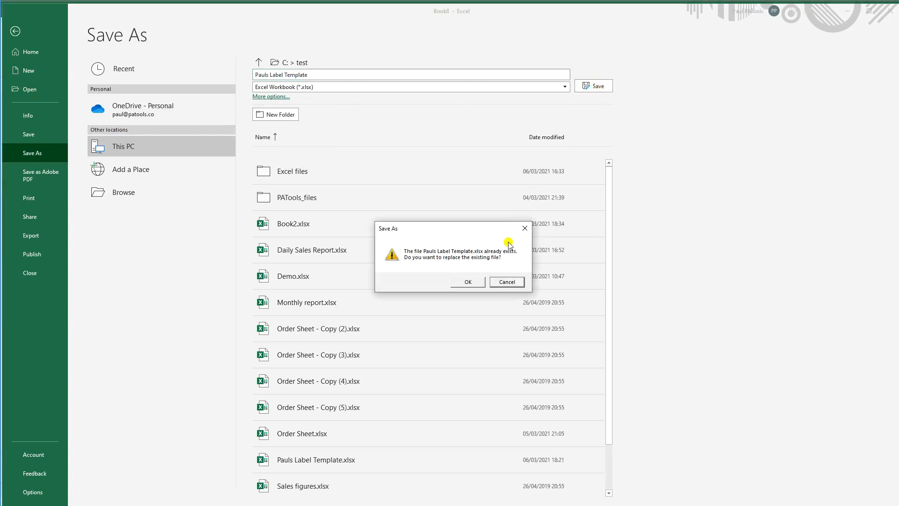
{"action": "left_click", "coordinate": [461, 282]}
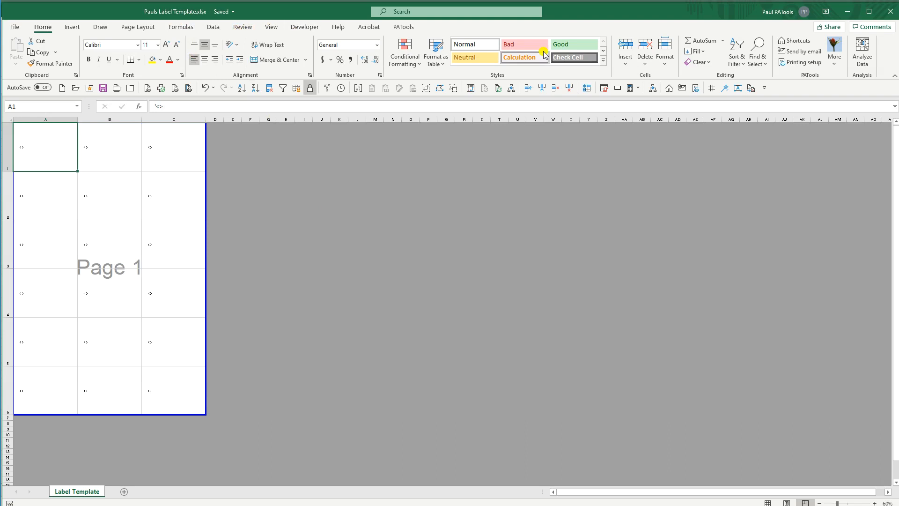
Set Pauls Label Template.xlsx as the My label templates workbook in Label Merge, close Label Merge, and close the workbook.
{"action": "left_click", "coordinate": [403, 28]}
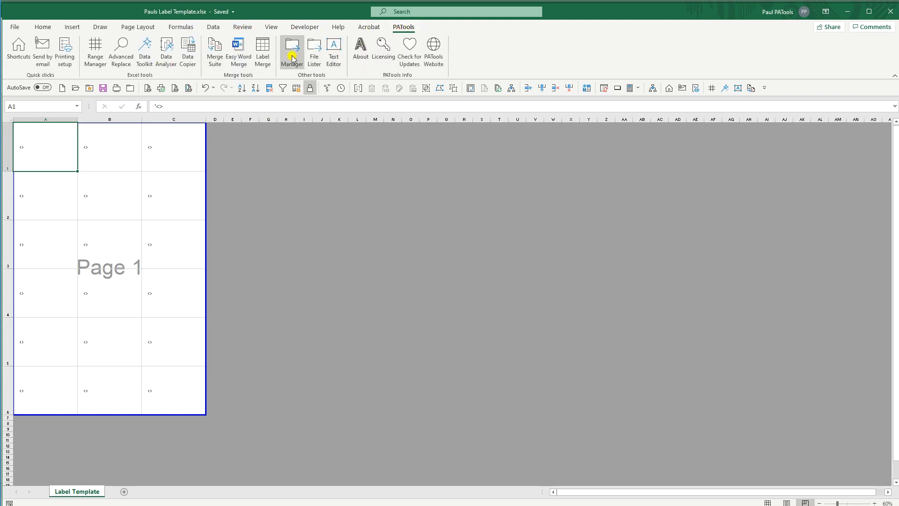
{"action": "left_click", "coordinate": [263, 50]}
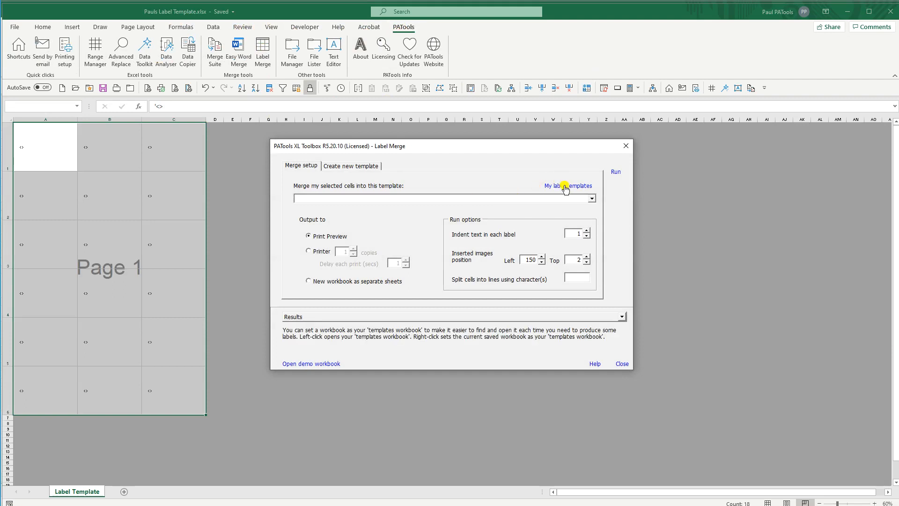
{"action": "right_click", "coordinate": [565, 186]}
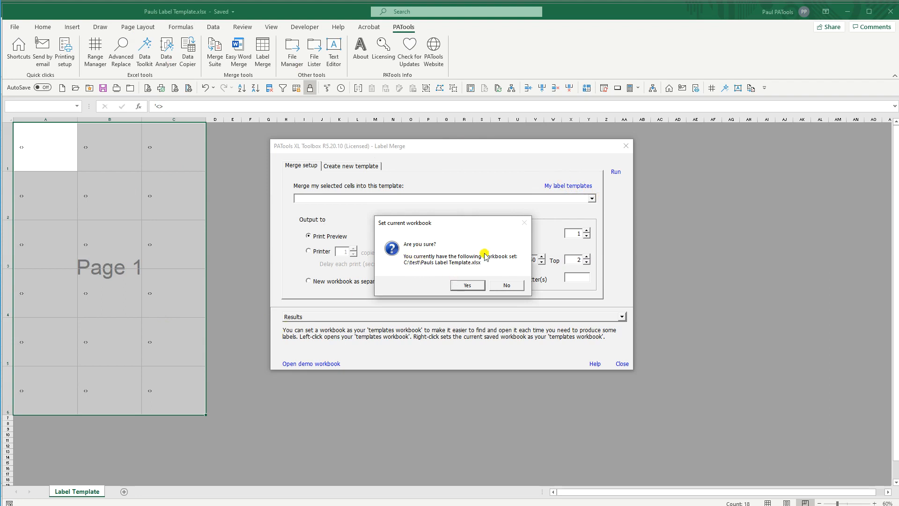
{"action": "left_click", "coordinate": [465, 286]}
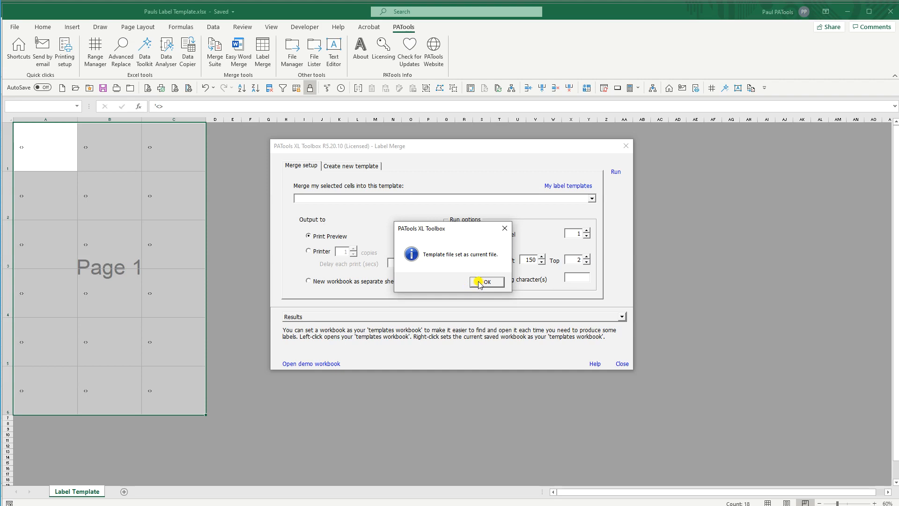
{"action": "left_click", "coordinate": [476, 283]}
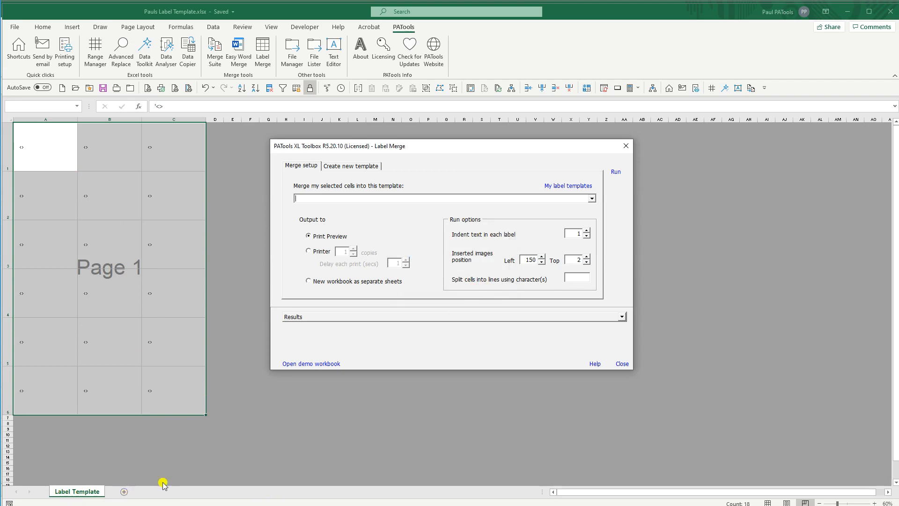
{"action": "left_click", "coordinate": [622, 364]}
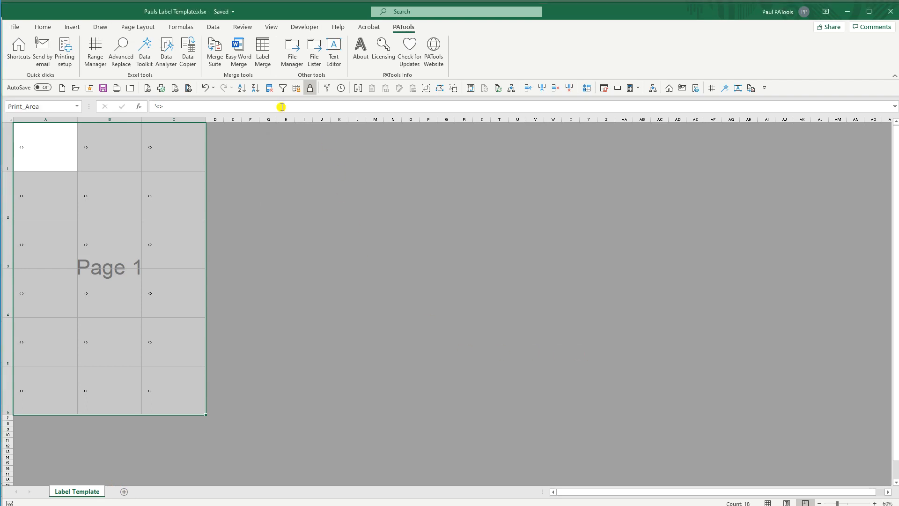
{"action": "left_click", "coordinate": [890, 11]}
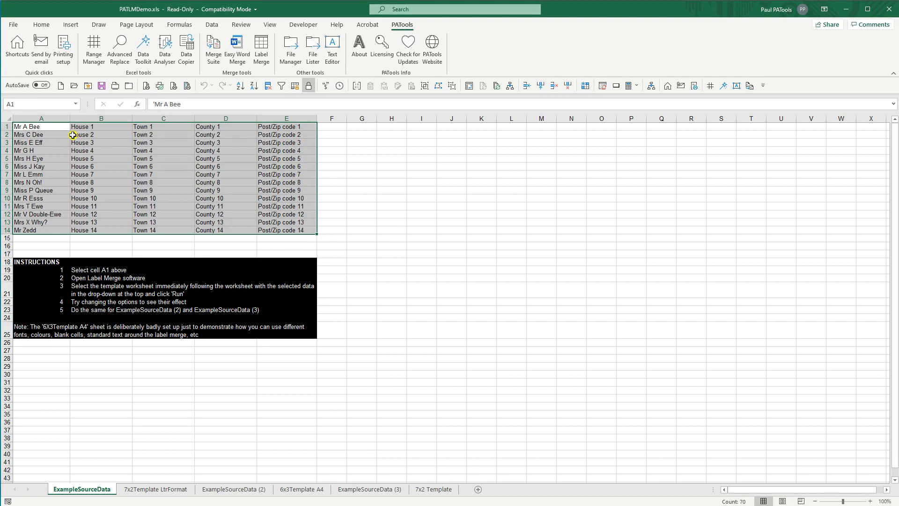
Start Label Merge from the ExampleSourceData sheet and load the stored My label templates workbook.
{"action": "left_click", "coordinate": [266, 55]}
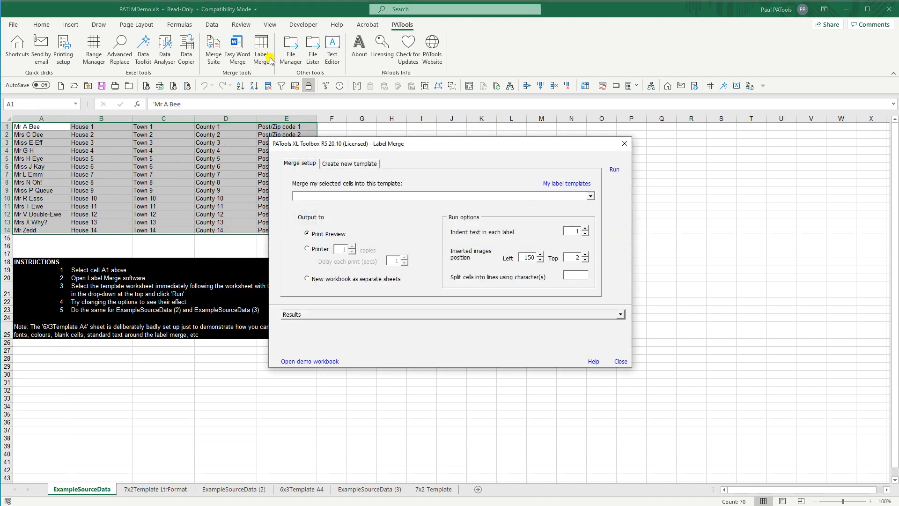
{"action": "mouse_move", "coordinate": [565, 186]}
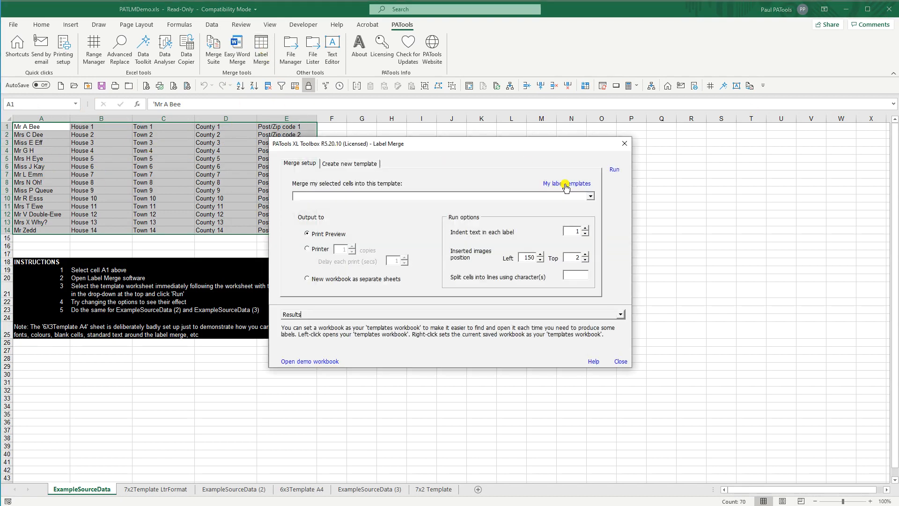
{"action": "left_click", "coordinate": [564, 185]}
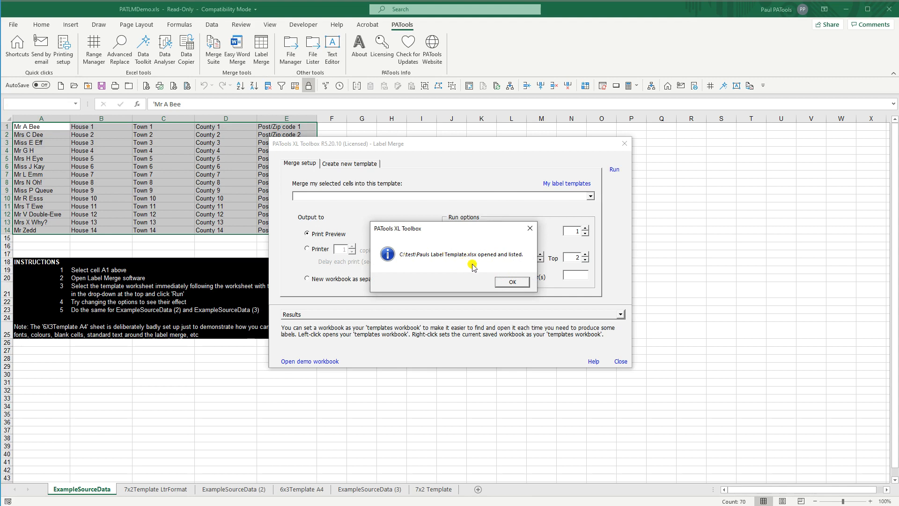
{"action": "left_click", "coordinate": [509, 284]}
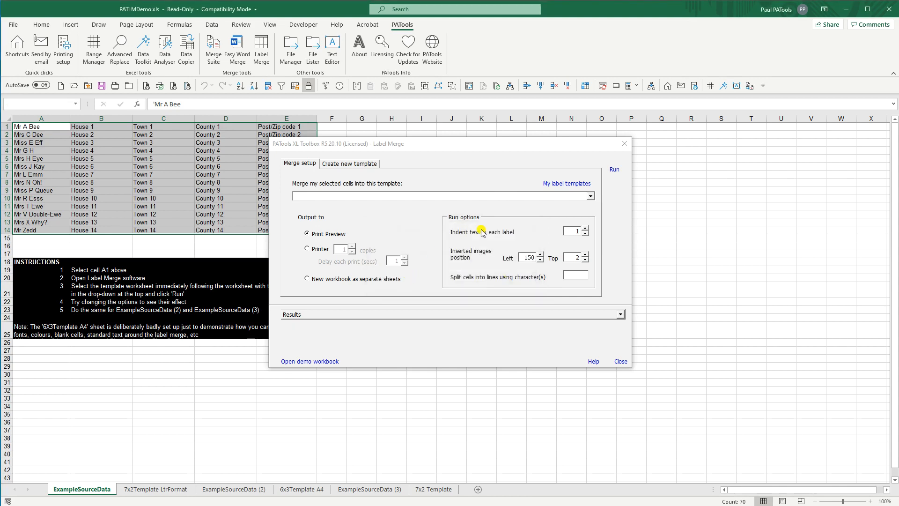
Merge the selected addresses into [Pauls Label Template.xlsx] Label Template as a print preview, maximize and close the preview, and close Label Merge.
{"action": "left_click", "coordinate": [589, 196]}
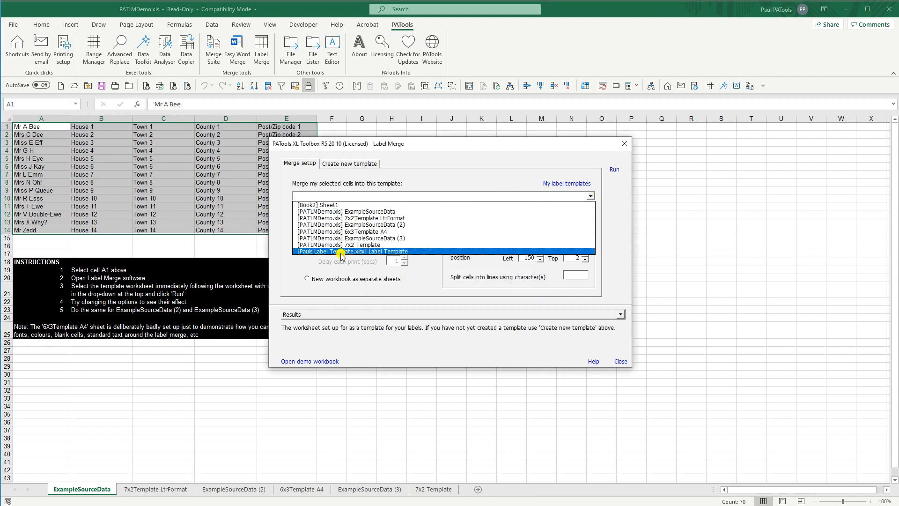
{"action": "left_click", "coordinate": [377, 252]}
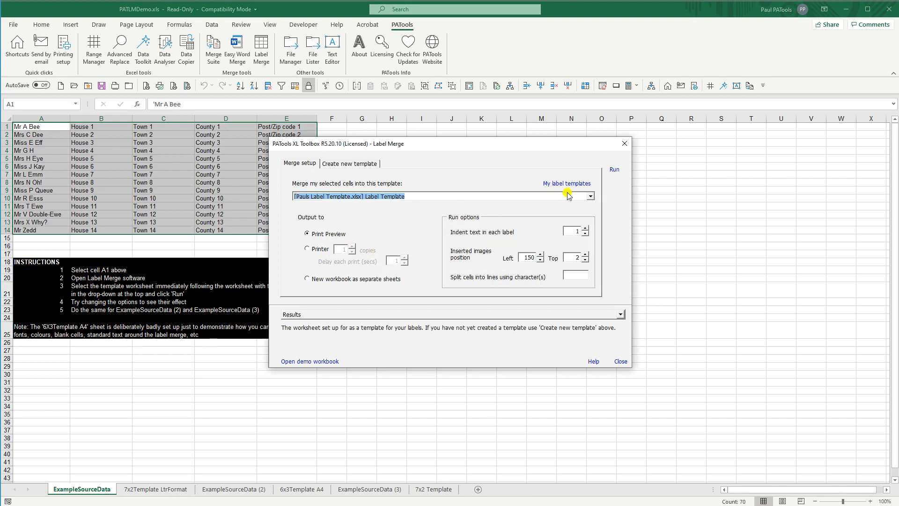
{"action": "left_click", "coordinate": [615, 173]}
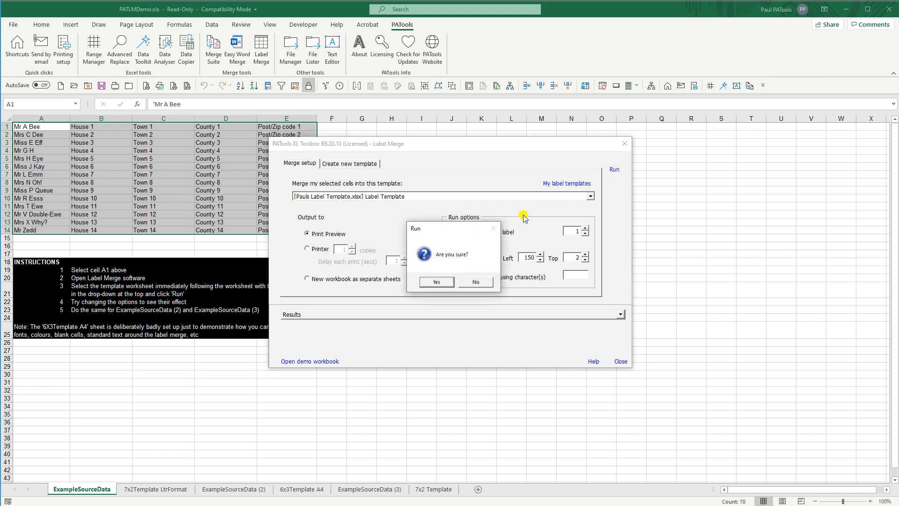
{"action": "left_click", "coordinate": [435, 282]}
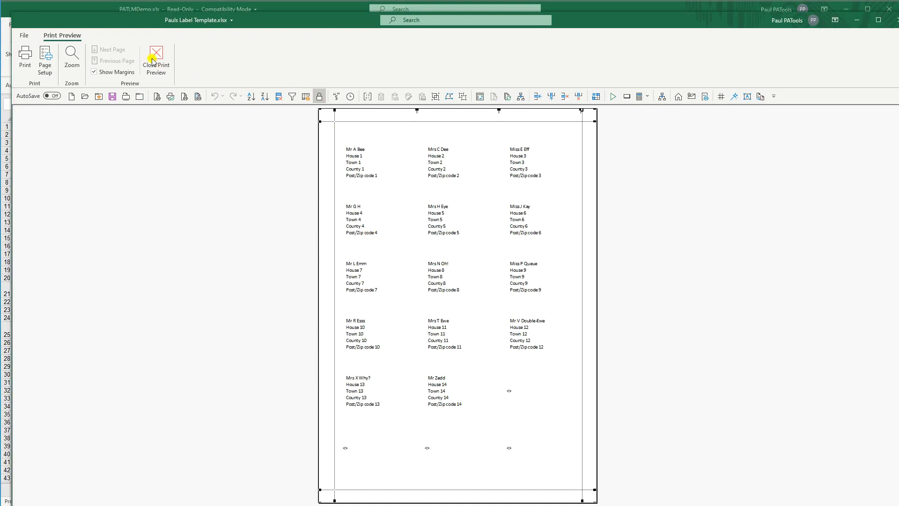
{"action": "double_click", "coordinate": [684, 20]}
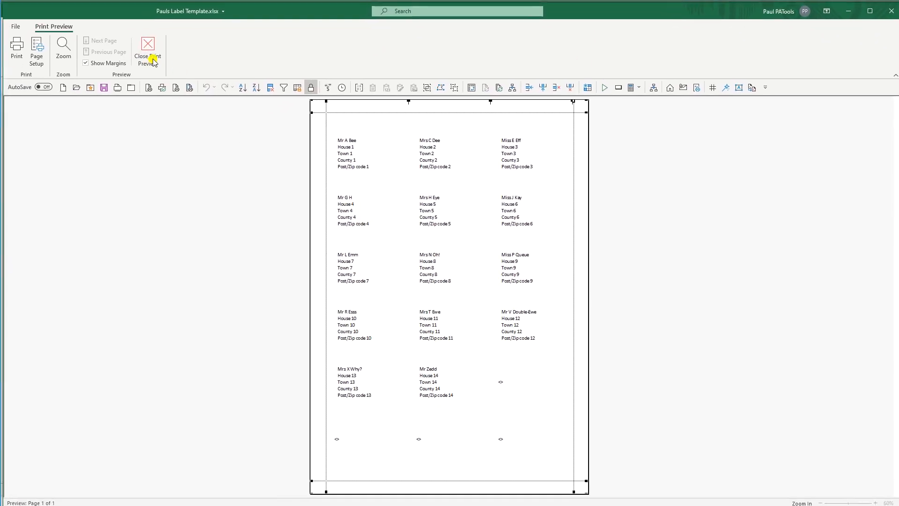
{"action": "left_click", "coordinate": [155, 56]}
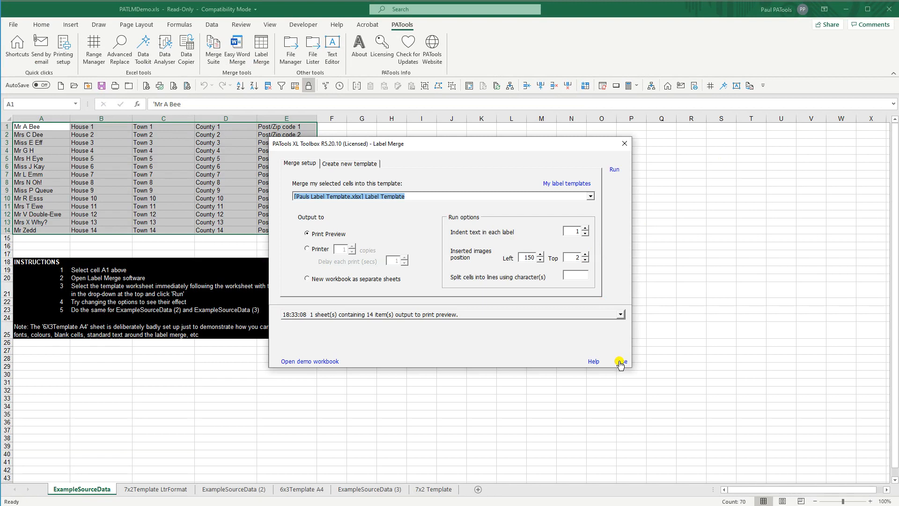
{"action": "left_click", "coordinate": [619, 362]}
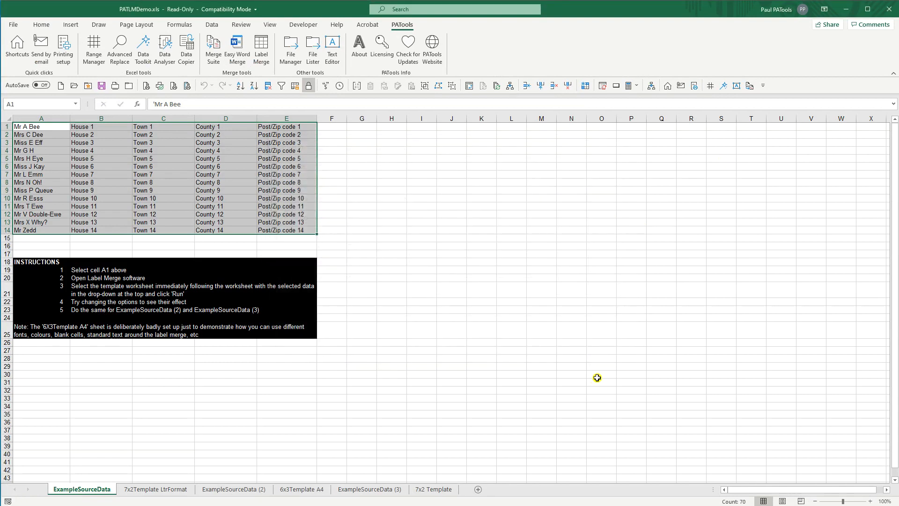
Copy the addresses in A1:E14 into the PATools Text Editor, replace all tabs with Comma + Space, and copy the result to the clipboard.
{"action": "right_click", "coordinate": [31, 127]}
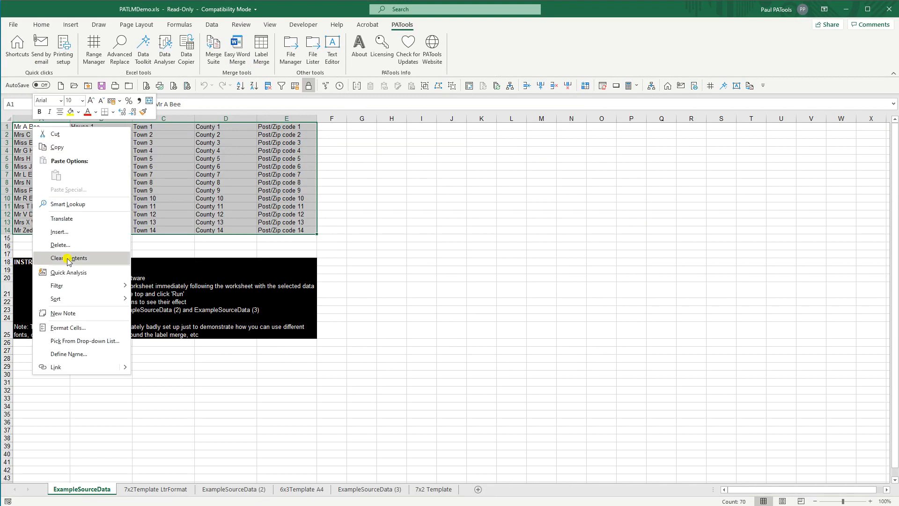
{"action": "key", "text": "Escape"}
{"action": "key", "text": "ctrl+c"}
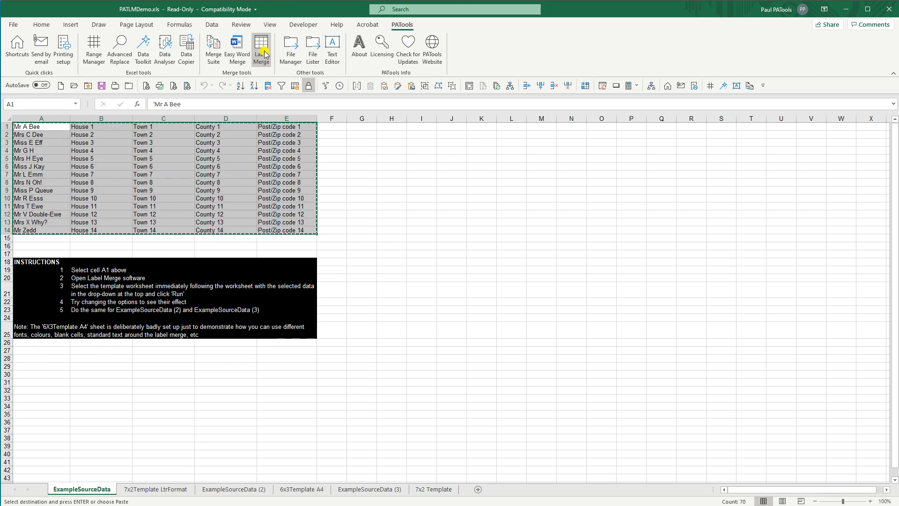
{"action": "left_click", "coordinate": [332, 48]}
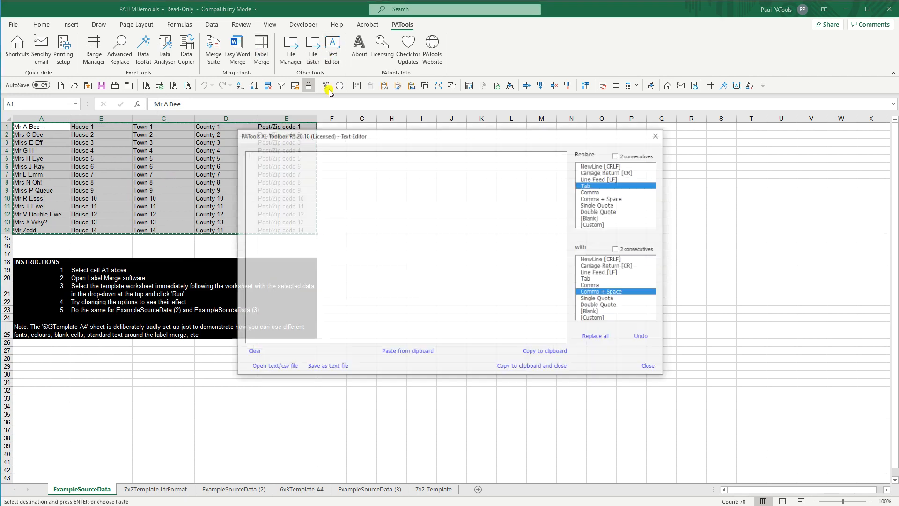
{"action": "left_click", "coordinate": [392, 354]}
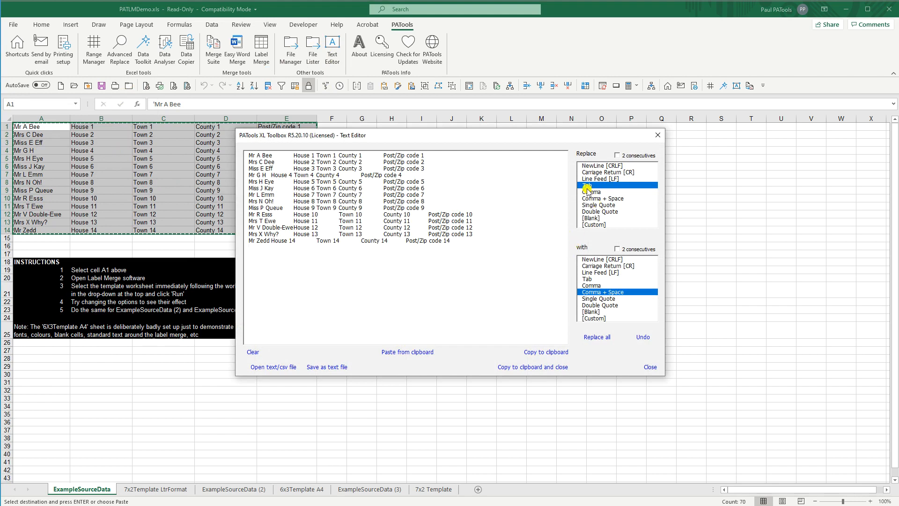
{"action": "left_click", "coordinate": [601, 340]}
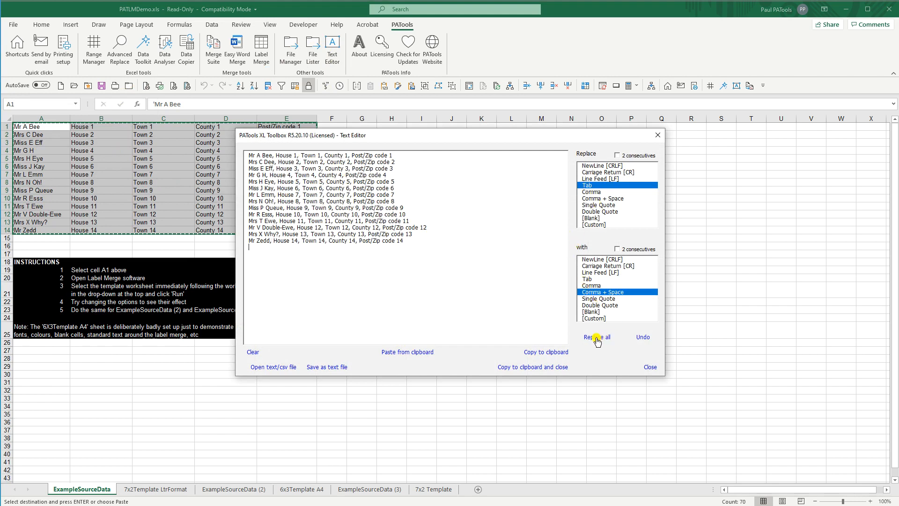
{"action": "left_click", "coordinate": [538, 368]}
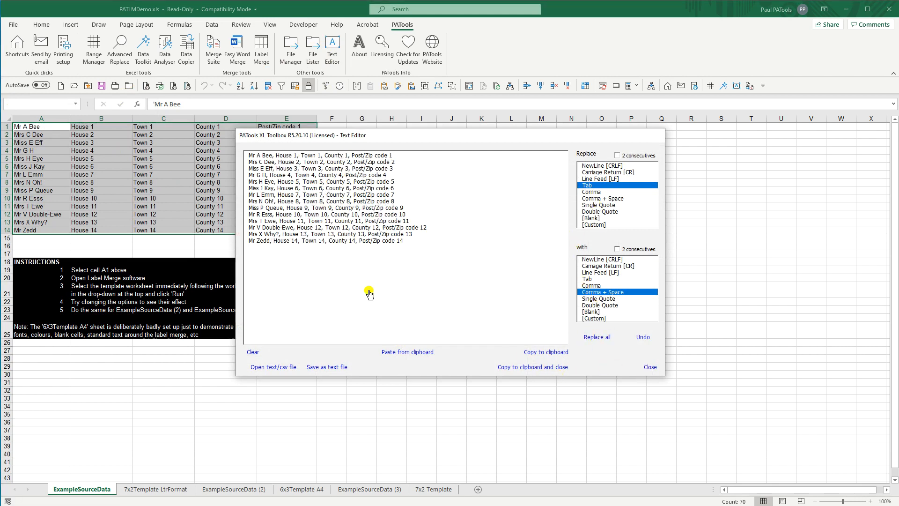
Add a new worksheet before ExampleSourceData, paste the comma-separated addresses from A1 down, and fit column A to its contents.
{"action": "left_click", "coordinate": [477, 490]}
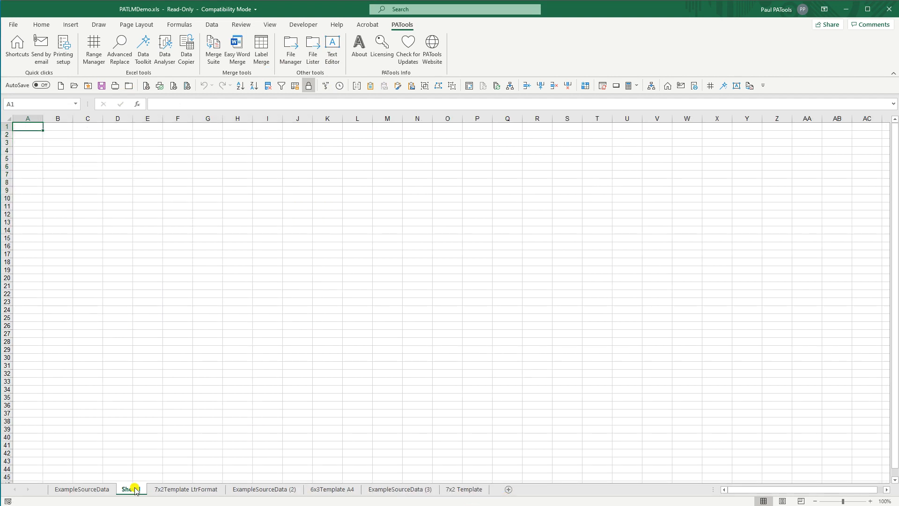
{"action": "left_click_drag", "start_coordinate": [62, 482], "coordinate": [62, 483]}
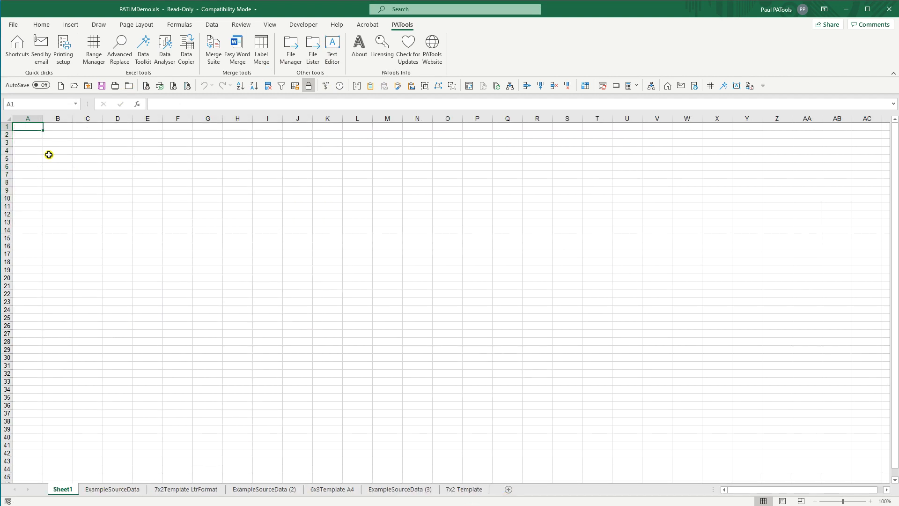
{"action": "key", "text": "ctrl+v"}
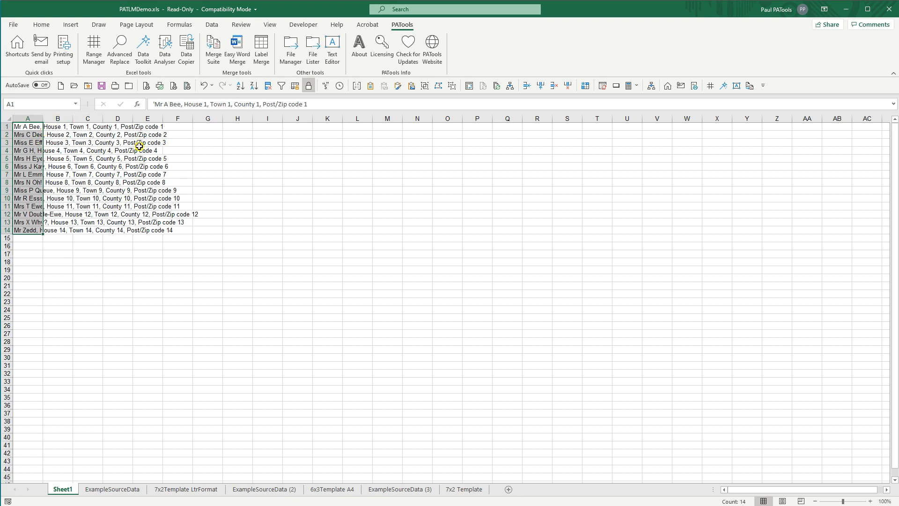
{"action": "double_click", "coordinate": [43, 118]}
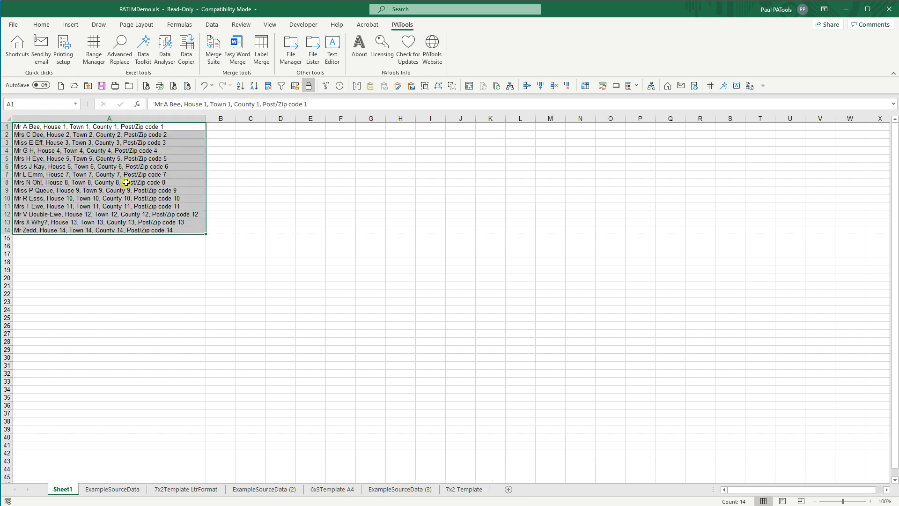
Check Label Merge's automatic range selection by starting it from cell A1 and again from cell A3, closing it each time.
{"action": "left_click", "coordinate": [59, 135]}
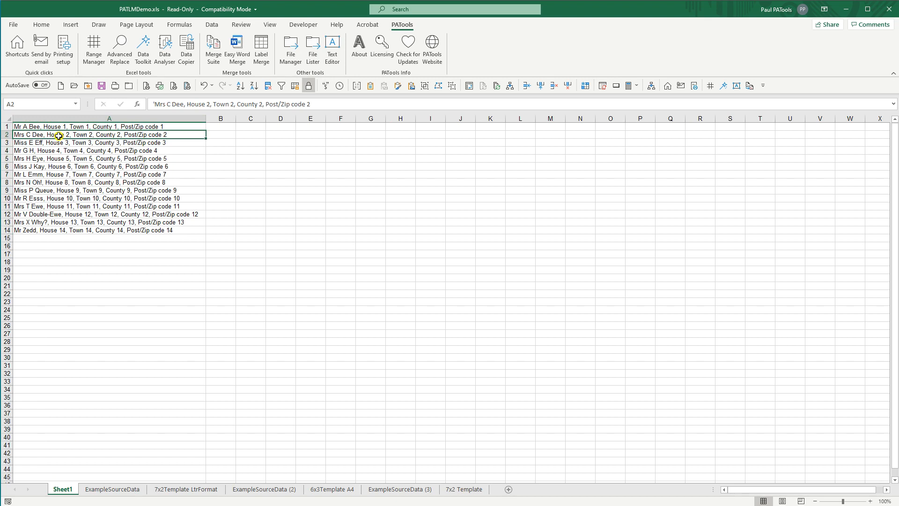
{"action": "left_click", "coordinate": [64, 128]}
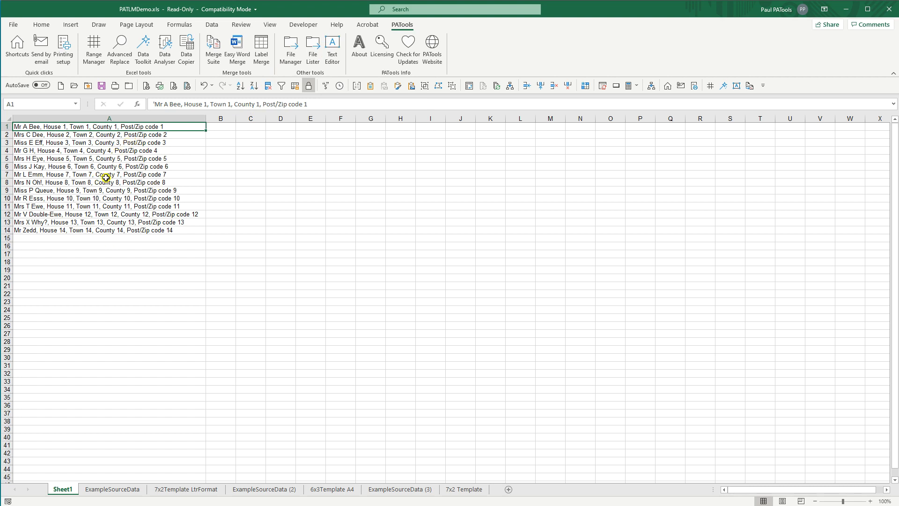
{"action": "left_click", "coordinate": [260, 51]}
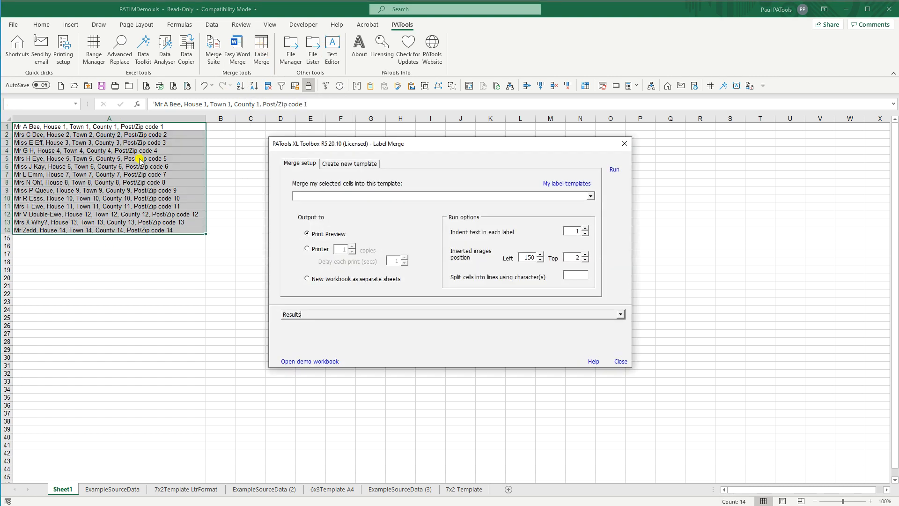
{"action": "left_click", "coordinate": [626, 147]}
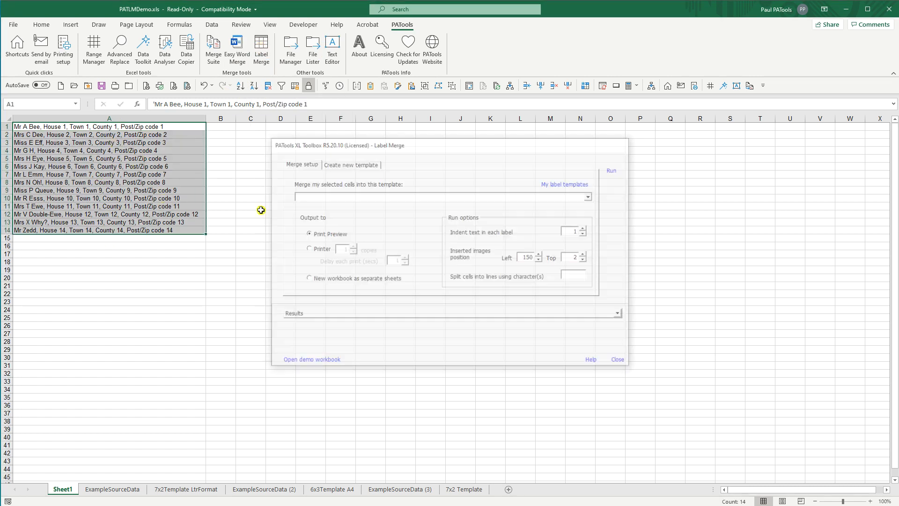
{"action": "left_click", "coordinate": [113, 142]}
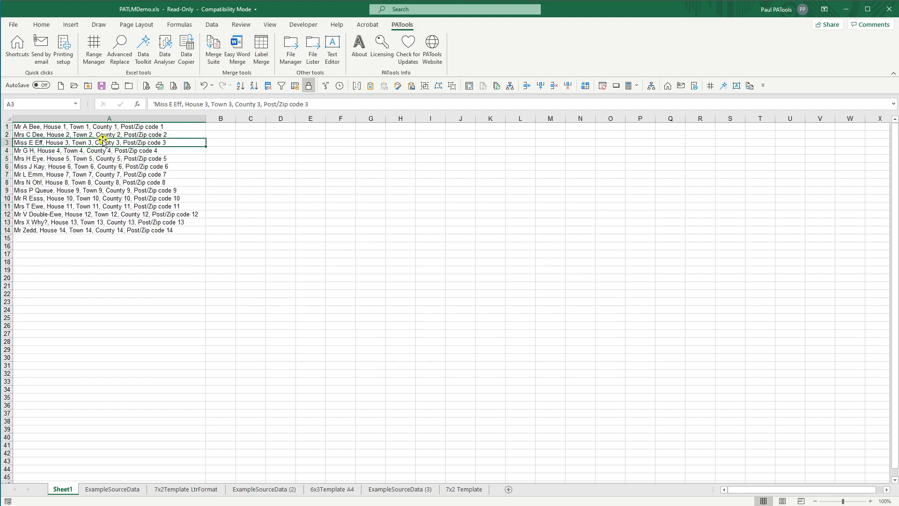
{"action": "left_click", "coordinate": [262, 49]}
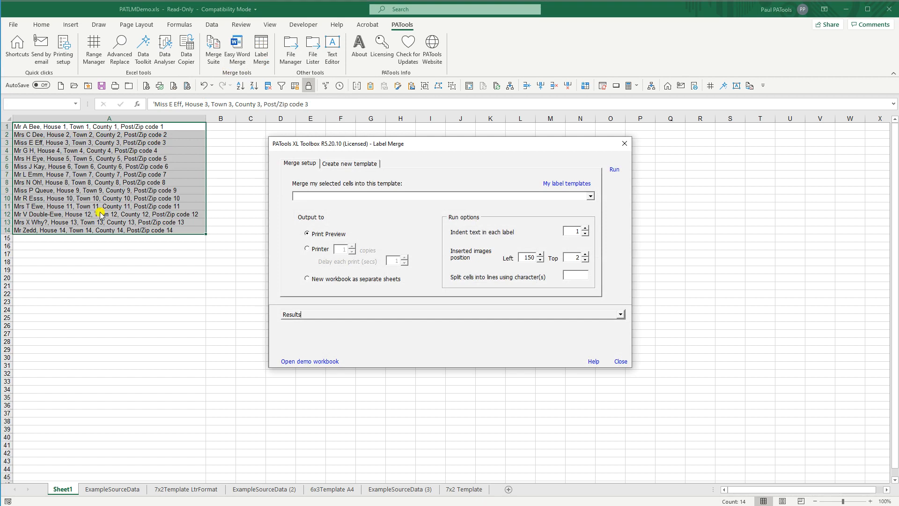
{"action": "left_click", "coordinate": [625, 145]}
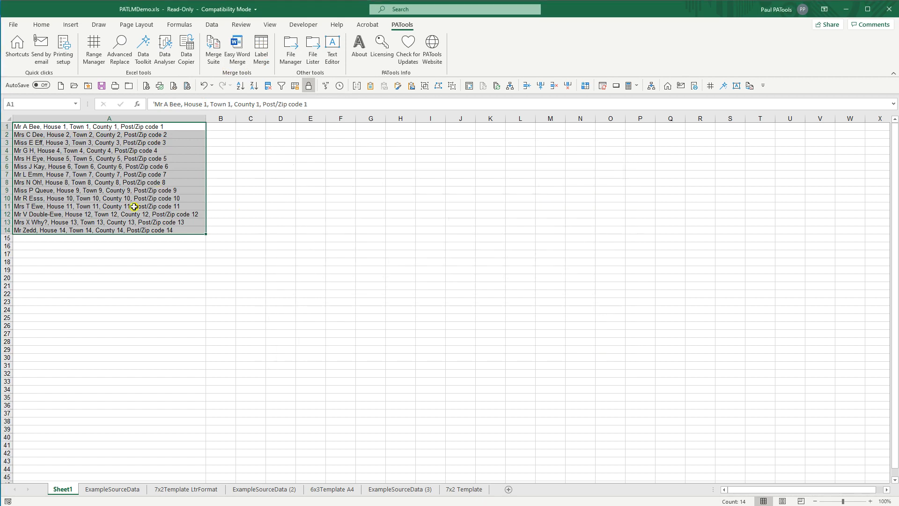
Start Label Merge for the addresses in A7:A14 and choose [PATLMDemo.xls] 7x2 Template as the label template.
{"action": "left_click_drag", "start_coordinate": [101, 172], "coordinate": [151, 230]}
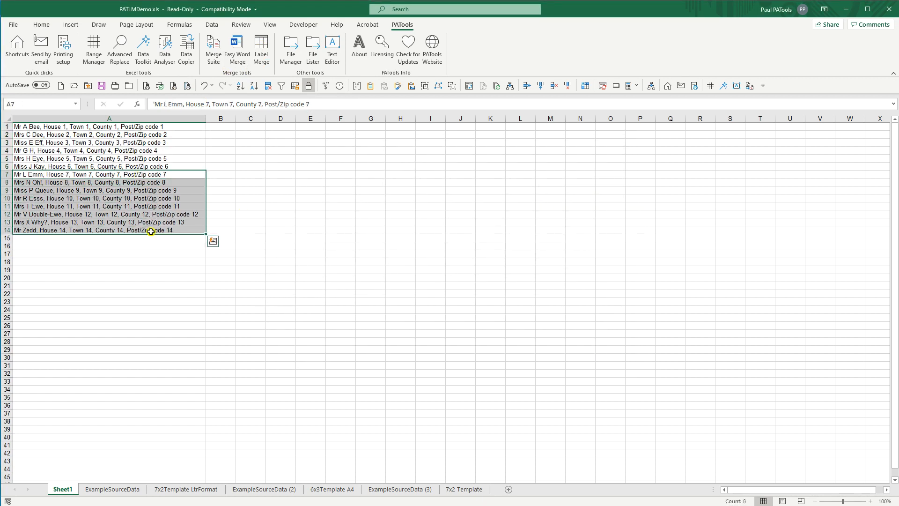
{"action": "left_click", "coordinate": [260, 52]}
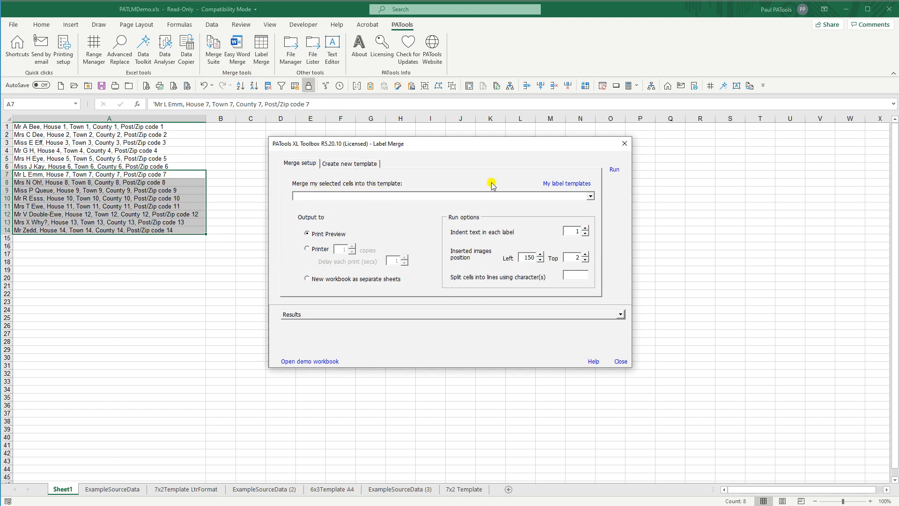
{"action": "left_click", "coordinate": [591, 197]}
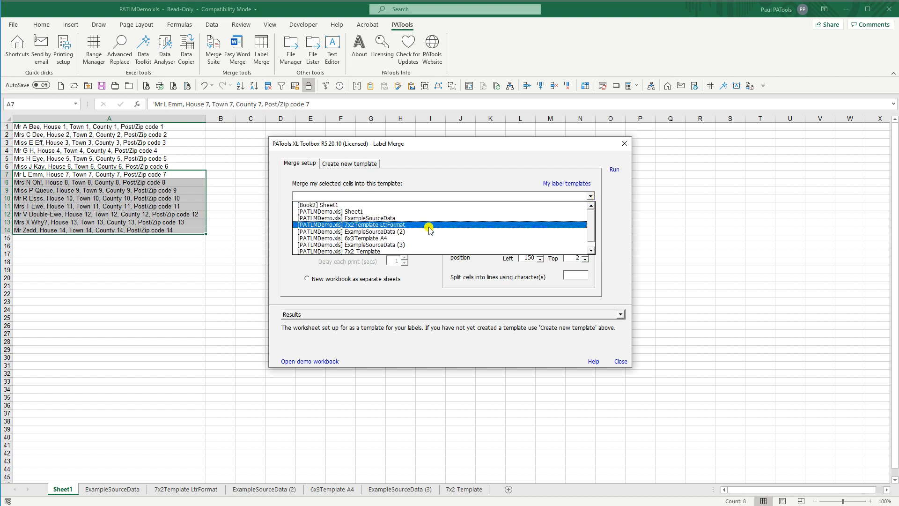
{"action": "left_click", "coordinate": [352, 225]}
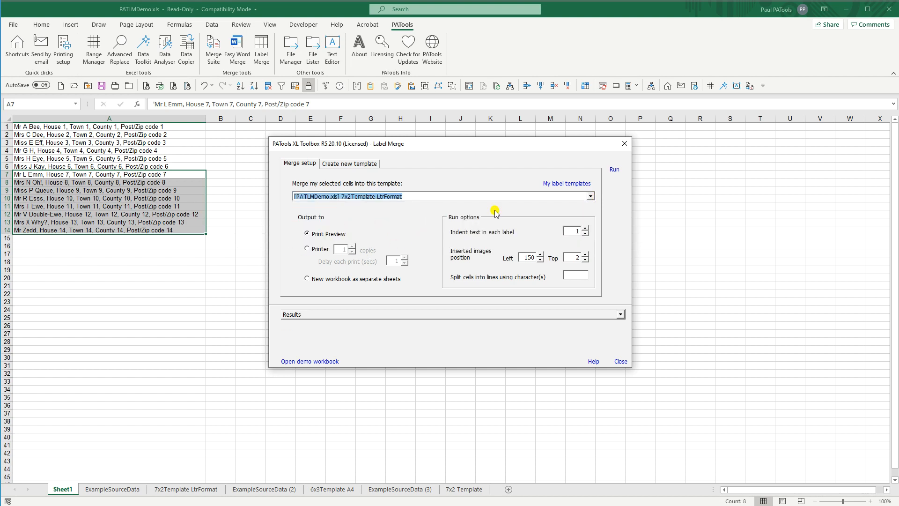
{"action": "left_click", "coordinate": [591, 197]}
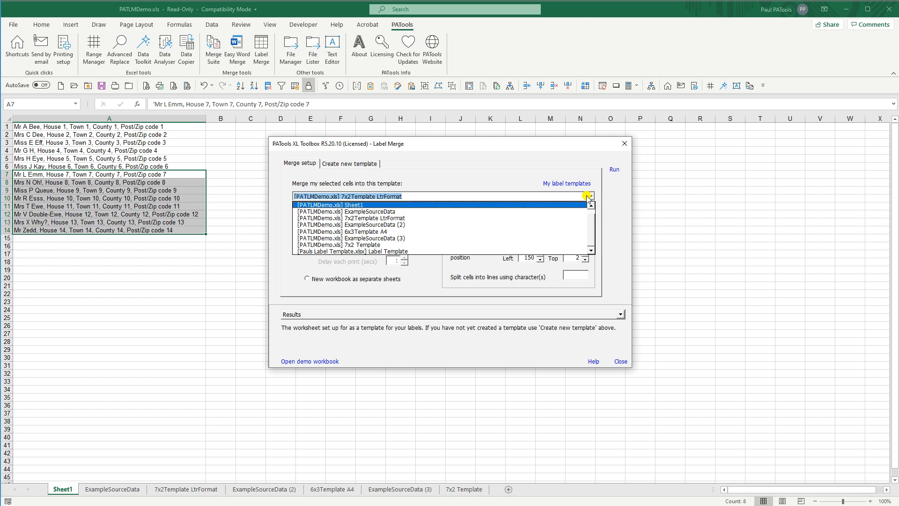
{"action": "left_click", "coordinate": [352, 244]}
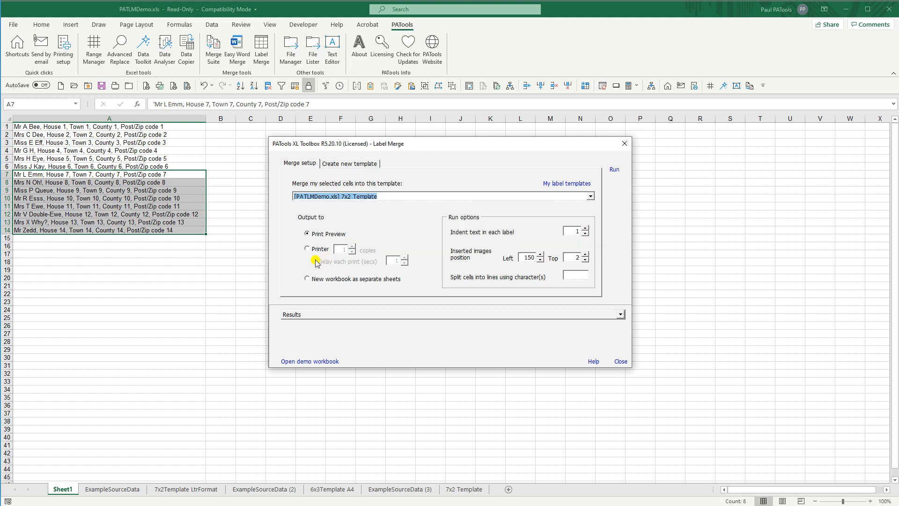
Merge the selected addresses to print preview with cells split into lines at the comma, and close the preview and Label Merge.
{"action": "mouse_move", "coordinate": [460, 281]}
{"action": "left_click", "coordinate": [567, 277]}
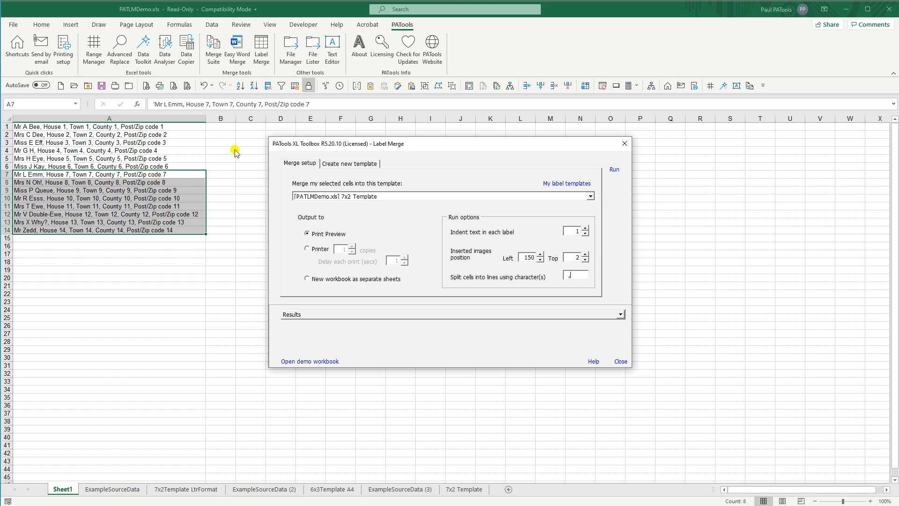
{"action": "left_click", "coordinate": [614, 169]}
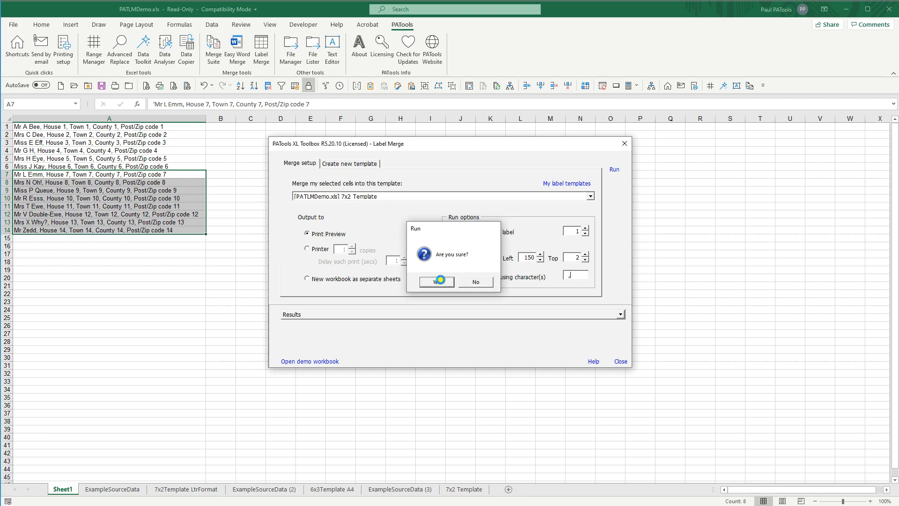
{"action": "left_click", "coordinate": [436, 282]}
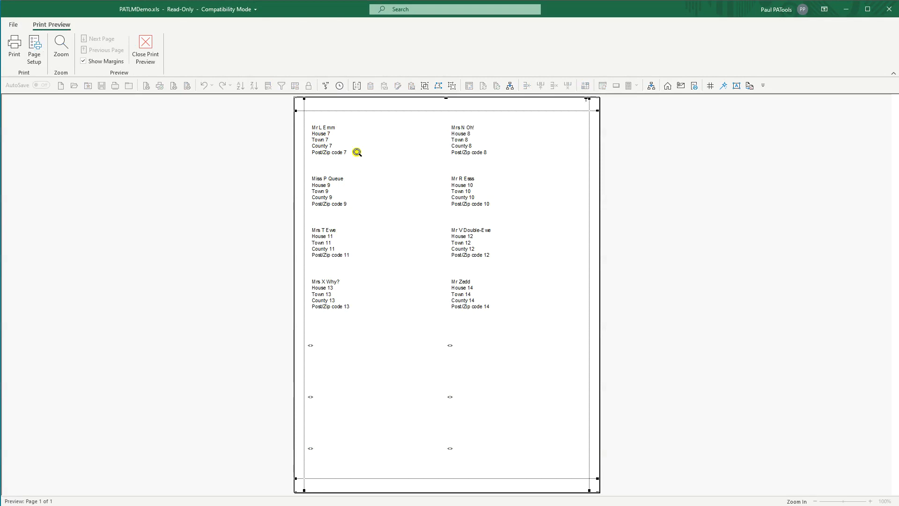
{"action": "left_click", "coordinate": [145, 47]}
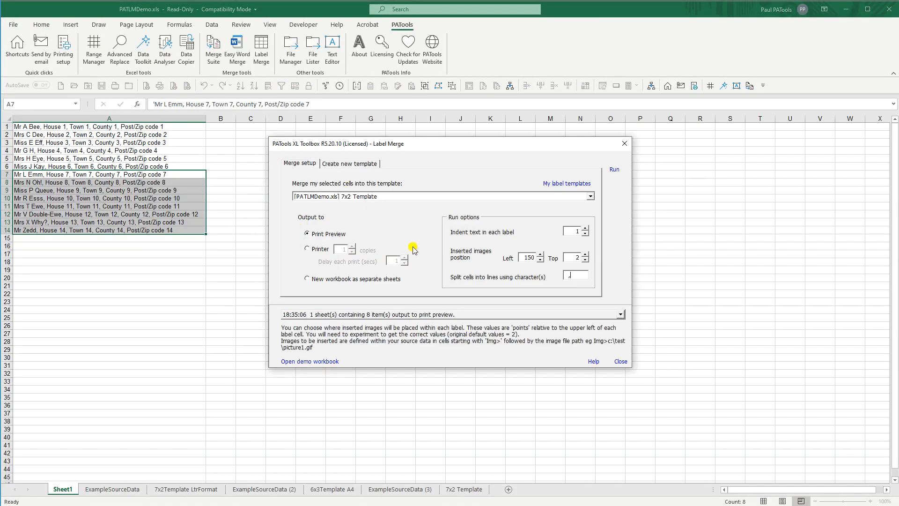
{"action": "left_click", "coordinate": [620, 360]}
View the ExampleSourceData sheet, return to Sheet1, and start Label Merge for the addresses in A7:A14.
{"action": "left_click", "coordinate": [122, 489]}
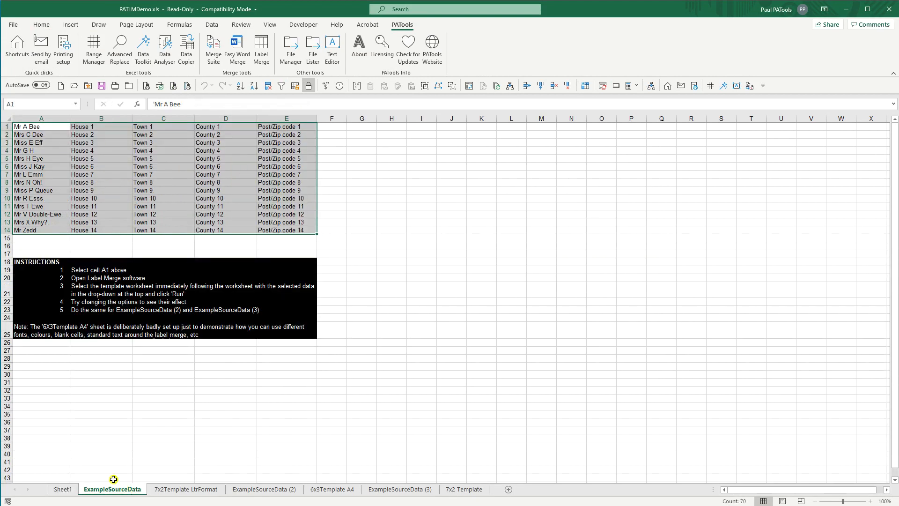
{"action": "left_click", "coordinate": [63, 489]}
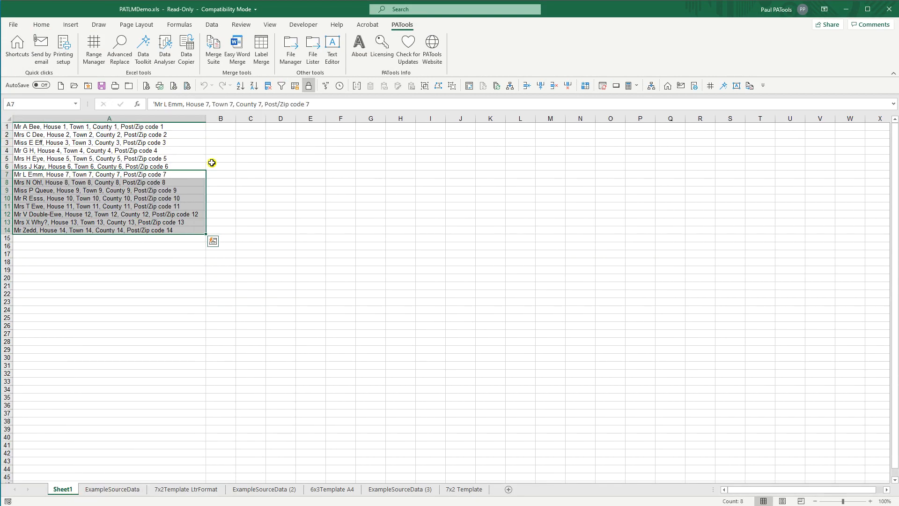
{"action": "left_click", "coordinate": [262, 51]}
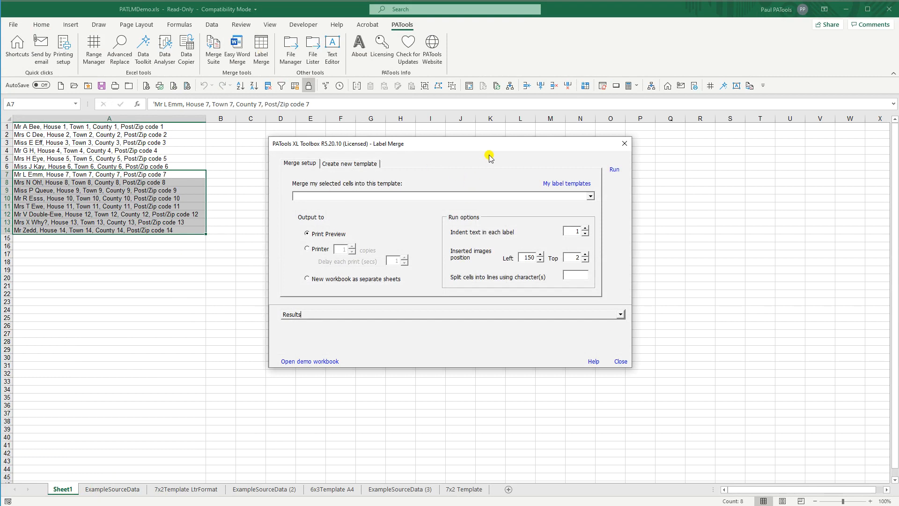